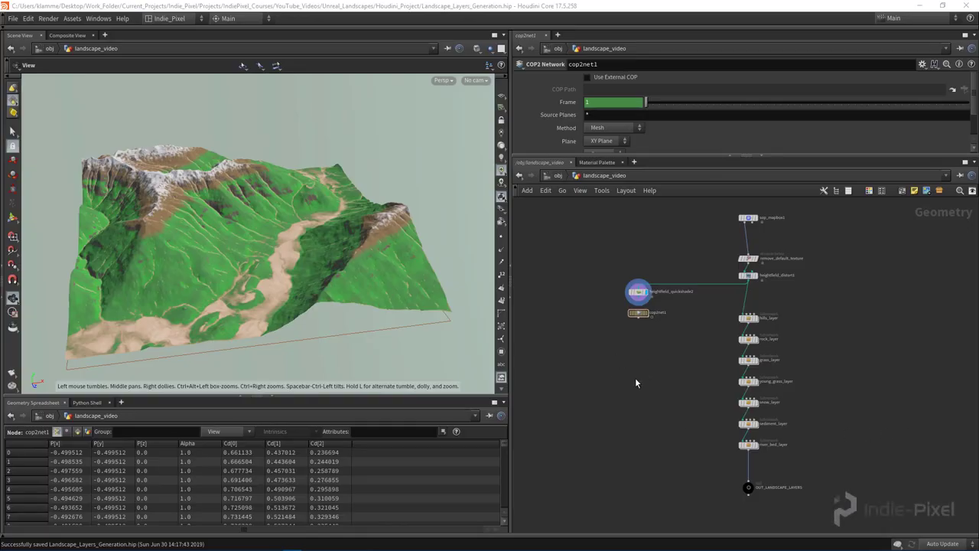
Examine the terrain and the HeightField Layer settings inside the snow_layer subnetwork, returning to the landscape_video network
{"action": "left_click_drag", "start_coordinate": [263, 225], "coordinate": [305, 270]}
{"action": "left_click_drag", "start_coordinate": [270, 218], "coordinate": [212, 197]}
{"action": "right_click_drag", "start_coordinate": [193, 166], "coordinate": [290, 177]}
{"action": "left_click_drag", "start_coordinate": [291, 177], "coordinate": [284, 267]}
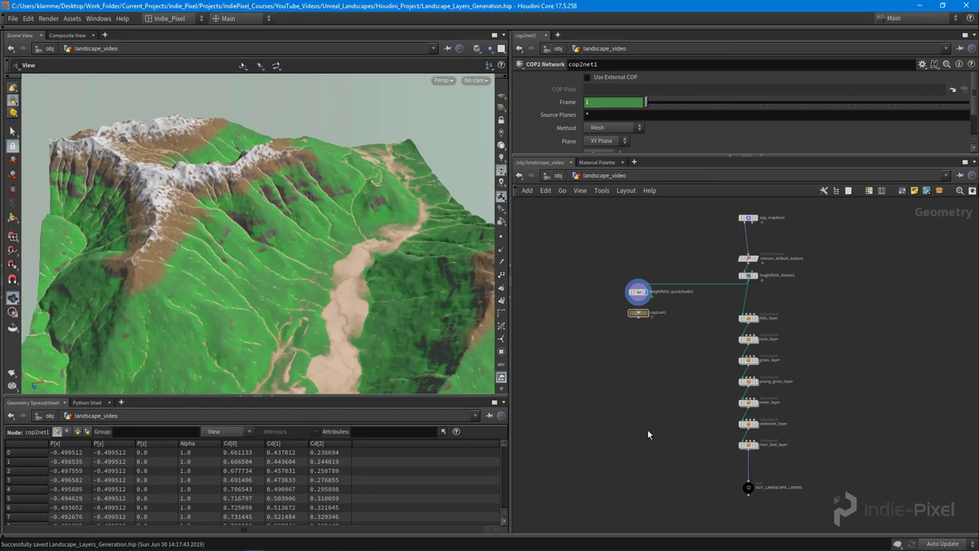
{"action": "scroll", "coordinate": [688, 392], "scroll_direction": "up", "scroll_amount": 8}
{"action": "scroll", "coordinate": [912, 407], "scroll_direction": "up", "scroll_amount": 2}
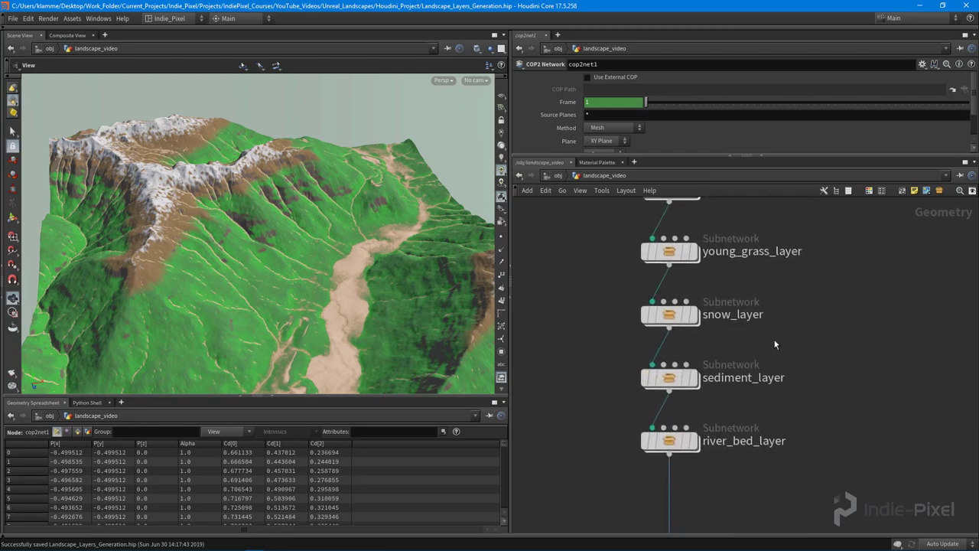
{"action": "double_click", "coordinate": [684, 310]}
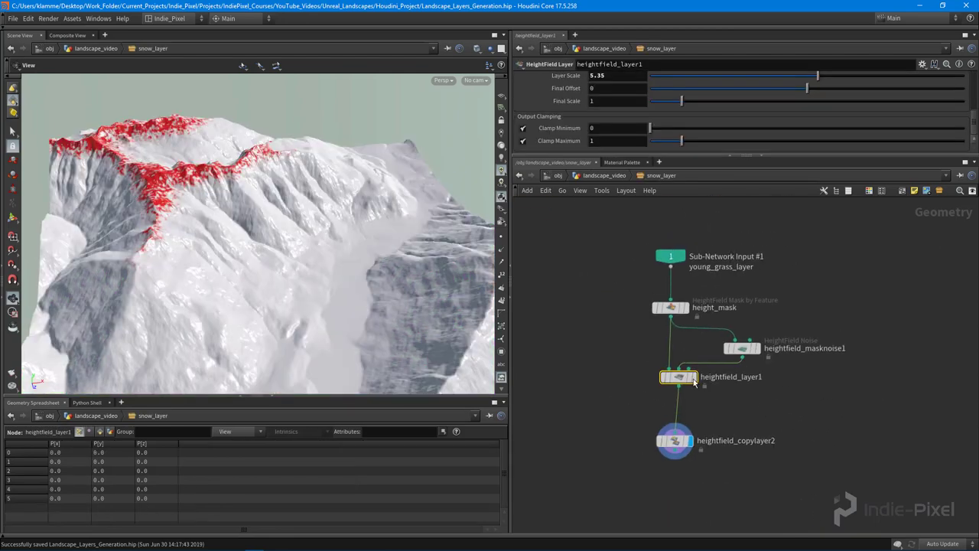
{"action": "left_click_drag", "start_coordinate": [780, 157], "coordinate": [765, 293]}
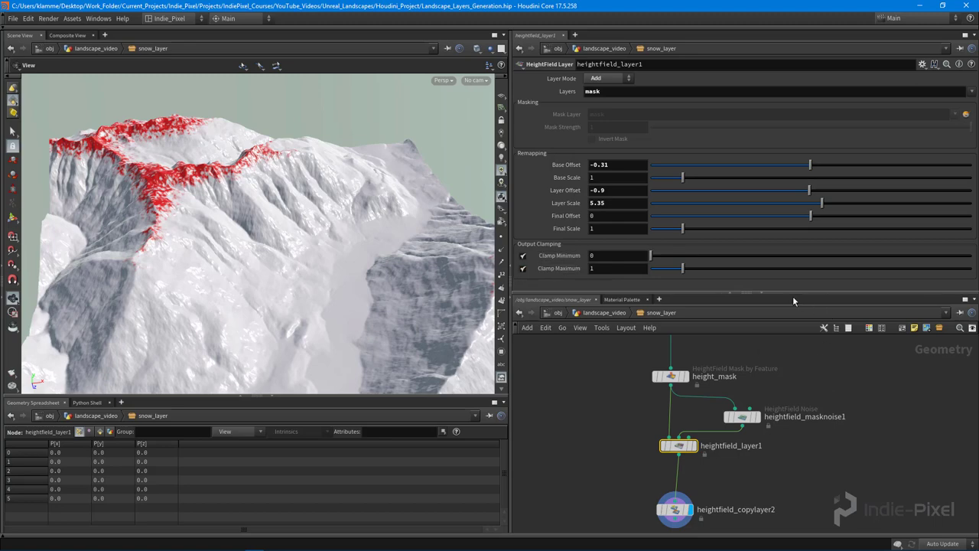
{"action": "left_click_drag", "start_coordinate": [793, 294], "coordinate": [793, 205]}
{"action": "key", "text": "u"}
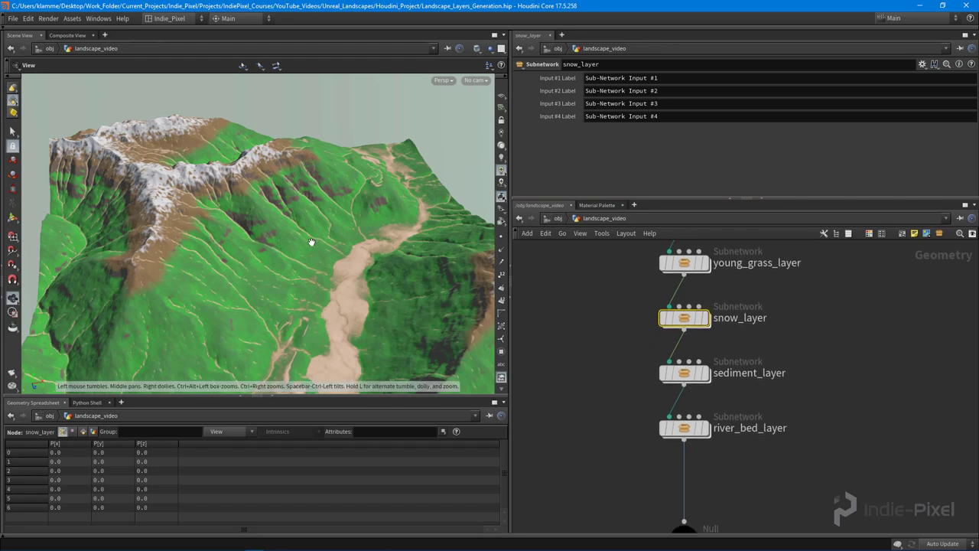
Enter the cop2net1 compositing network that builds the landscape texture
{"action": "scroll", "coordinate": [845, 443], "scroll_direction": "down", "scroll_amount": 5}
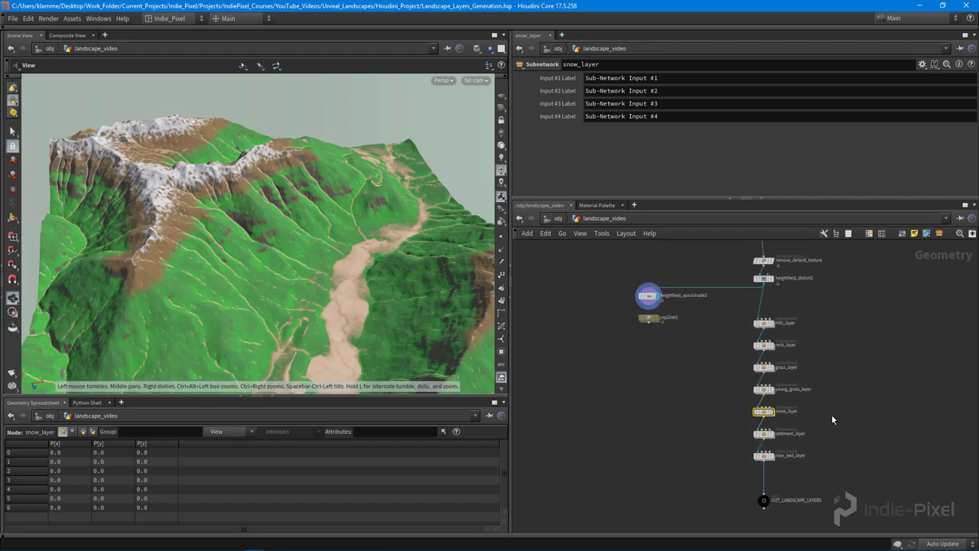
{"action": "left_click_drag", "start_coordinate": [282, 255], "coordinate": [252, 217]}
{"action": "middle_click_drag", "start_coordinate": [646, 343], "coordinate": [656, 353]}
{"action": "scroll", "coordinate": [658, 344], "scroll_direction": "up", "scroll_amount": 2}
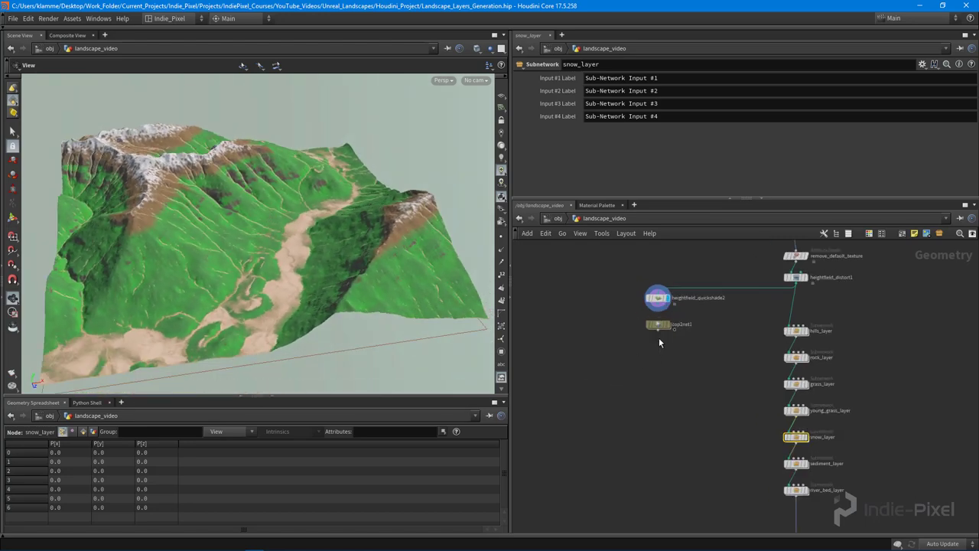
{"action": "mouse_move", "coordinate": [213, 245]}
{"action": "left_mouse_down"}
{"action": "mouse_move", "coordinate": [242, 254]}
{"action": "mouse_move", "coordinate": [230, 251]}
{"action": "left_mouse_up"}
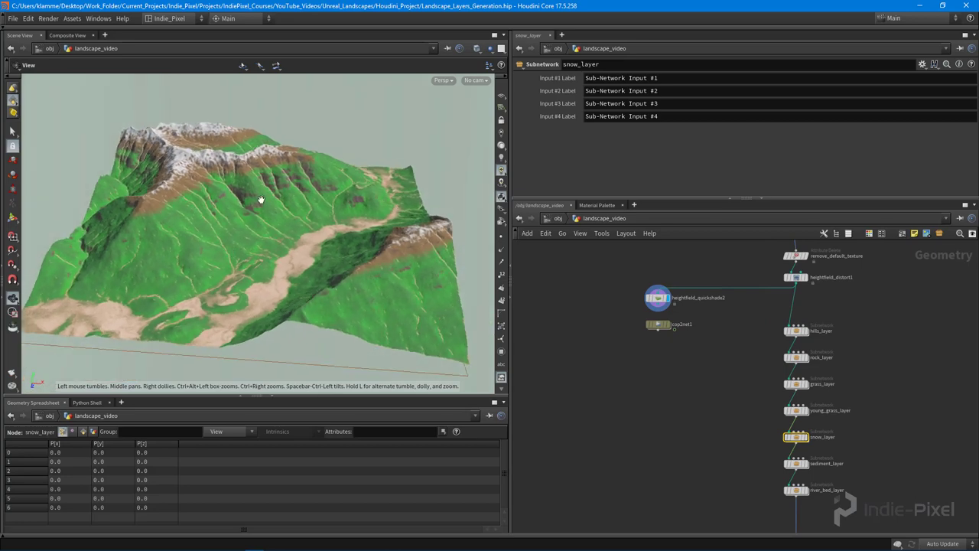
{"action": "left_click_drag", "start_coordinate": [259, 199], "coordinate": [285, 236]}
{"action": "double_click", "coordinate": [658, 324]}
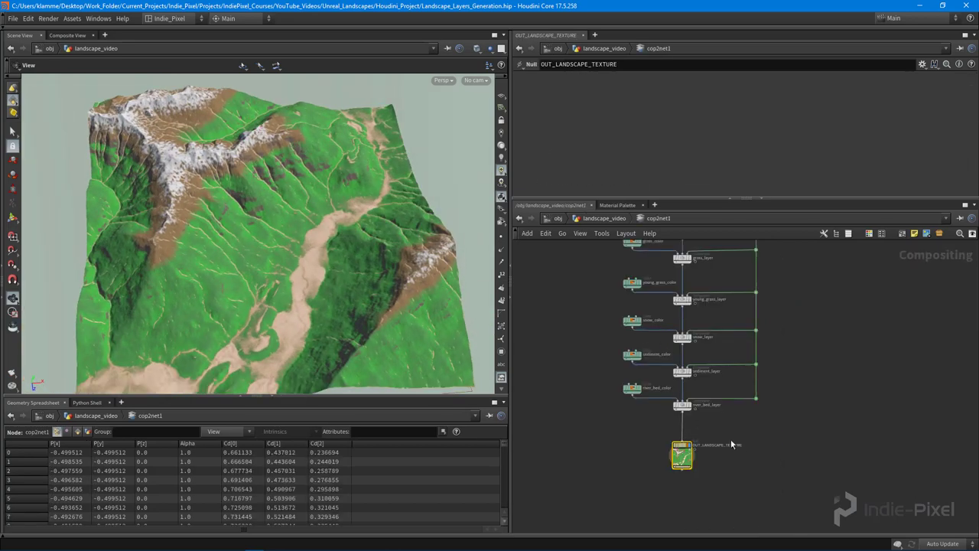
{"action": "left_click_drag", "start_coordinate": [284, 188], "coordinate": [298, 203]}
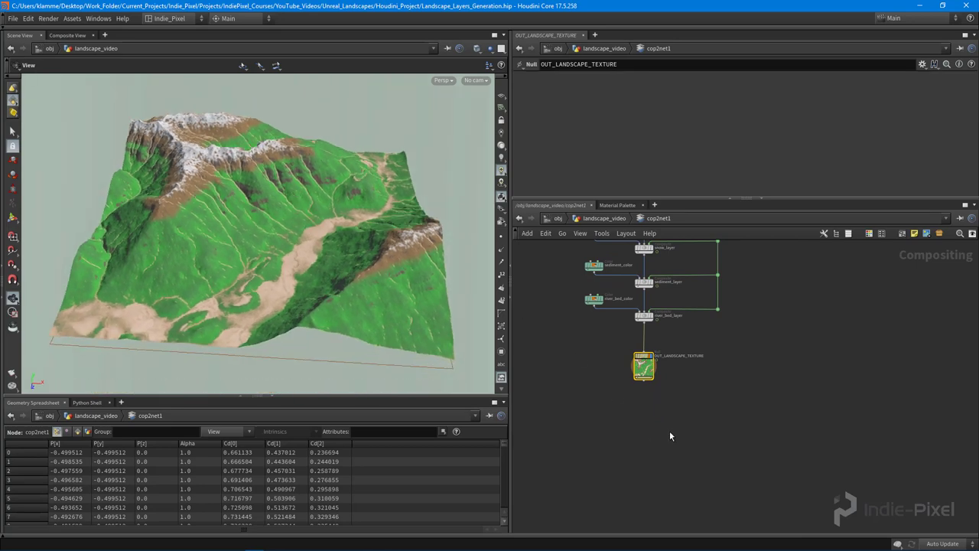
Add a ROP File Output node below OUT_LANDSCAPE_TEXTURE and wire it to that null's output
{"action": "scroll", "coordinate": [678, 420], "scroll_direction": "up", "scroll_amount": 2}
{"action": "key", "text": "Tab"}
{"action": "type", "text": "ro"}
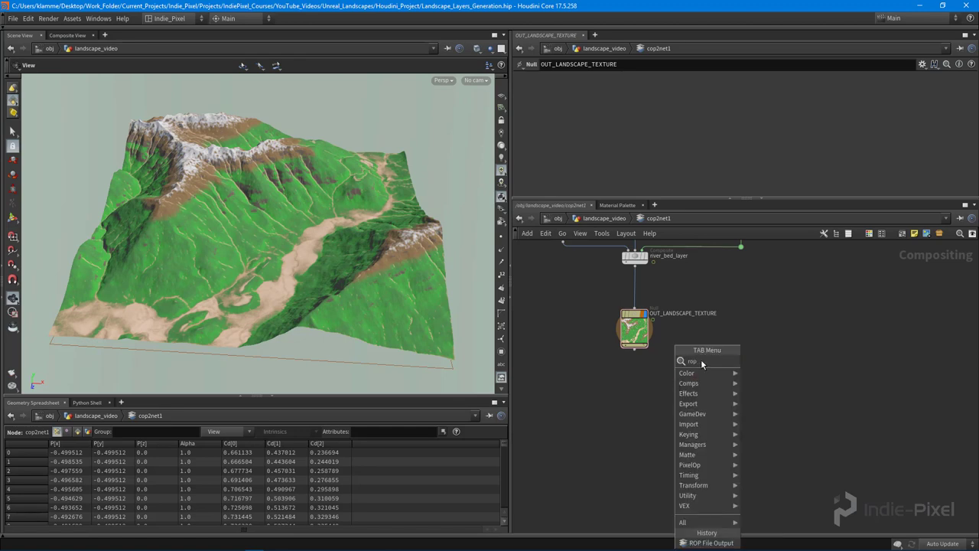
{"action": "key", "text": "Return"}
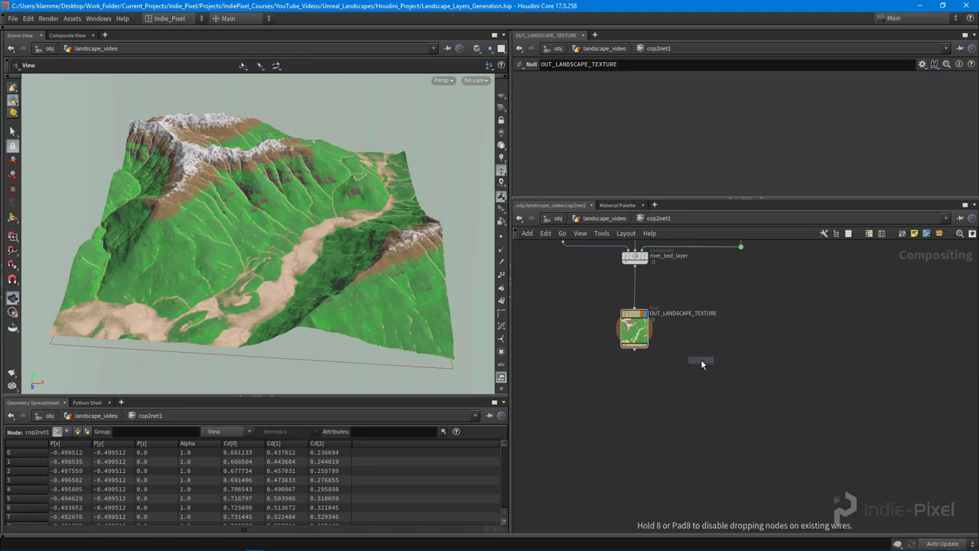
{"action": "left_click", "coordinate": [701, 359]}
{"action": "scroll", "coordinate": [696, 370], "scroll_direction": "up", "scroll_amount": 3}
{"action": "left_click_drag", "start_coordinate": [702, 354], "coordinate": [584, 409]}
{"action": "middle_click_drag", "start_coordinate": [612, 385], "coordinate": [716, 402]}
{"action": "left_click_drag", "start_coordinate": [694, 354], "coordinate": [694, 419]}
{"action": "middle_click_drag", "start_coordinate": [762, 373], "coordinate": [755, 398]}
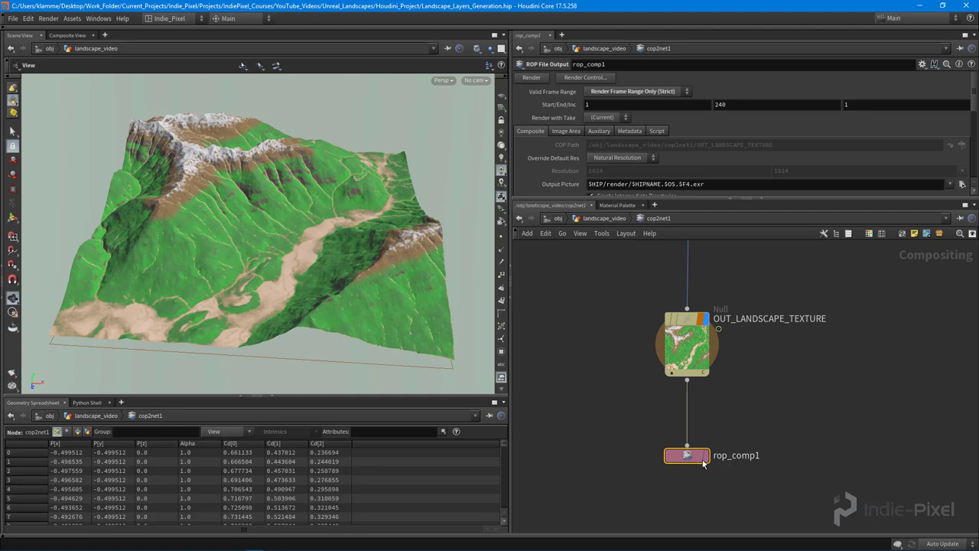
Rename the ROP File Output node to export_texture
{"action": "double_click", "coordinate": [742, 455]}
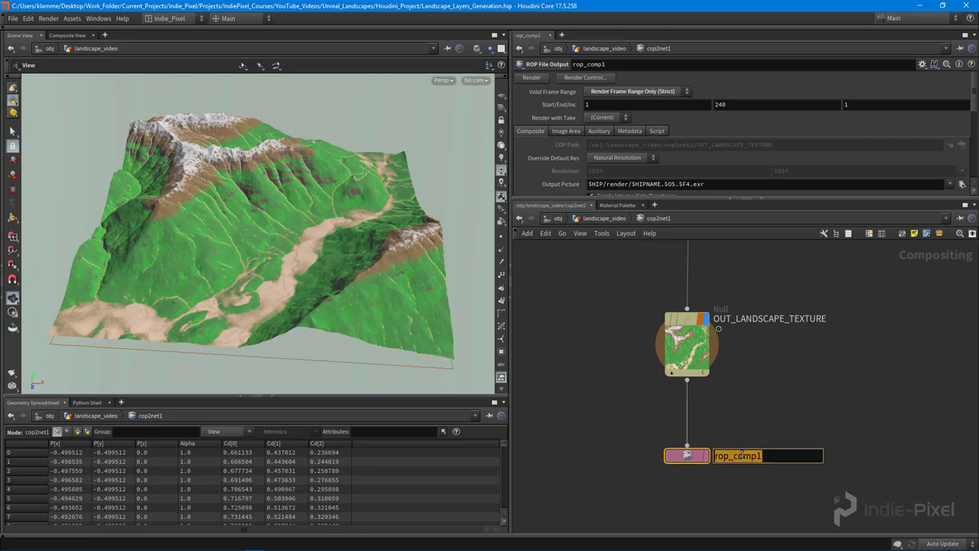
{"action": "type", "text": "export_texture"}
{"action": "key", "text": "Return"}
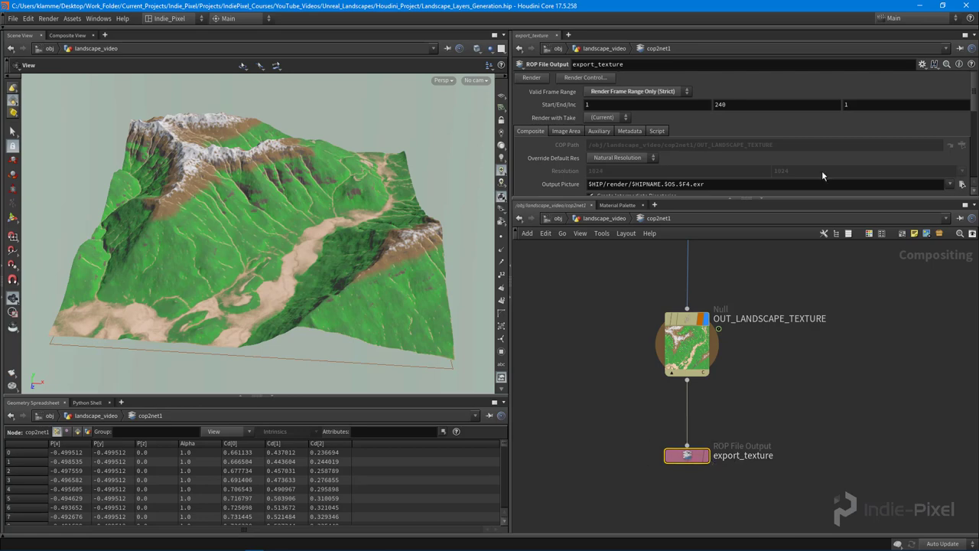
Set the export_texture node's valid frame range to Render Current Frame
{"action": "left_click_drag", "start_coordinate": [795, 200], "coordinate": [782, 339]}
{"action": "left_click", "coordinate": [649, 92]}
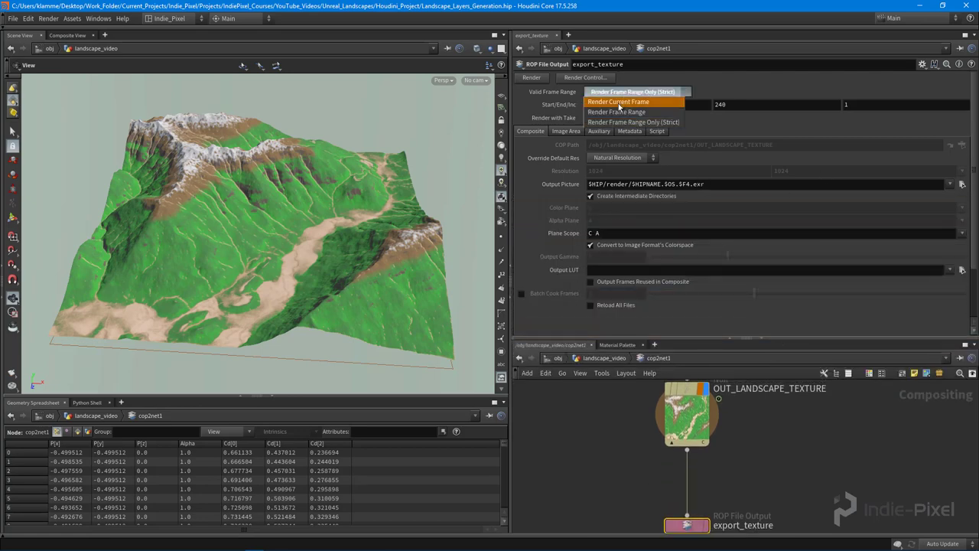
{"action": "left_click", "coordinate": [639, 102]}
{"action": "left_click_drag", "start_coordinate": [340, 255], "coordinate": [270, 212]}
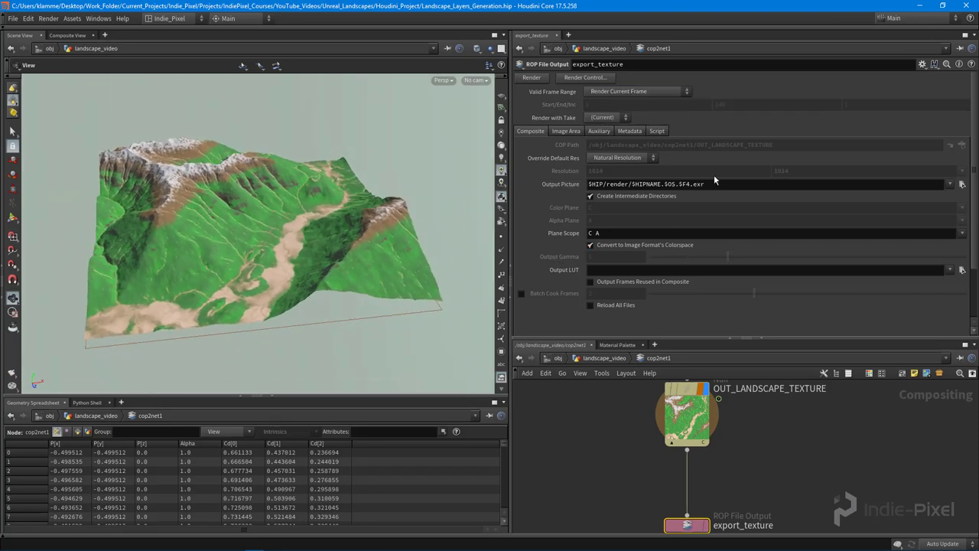
Set the output picture to landscape_basecolor.png in the project's $JOB/tex/ folder
{"action": "left_click", "coordinate": [963, 185]}
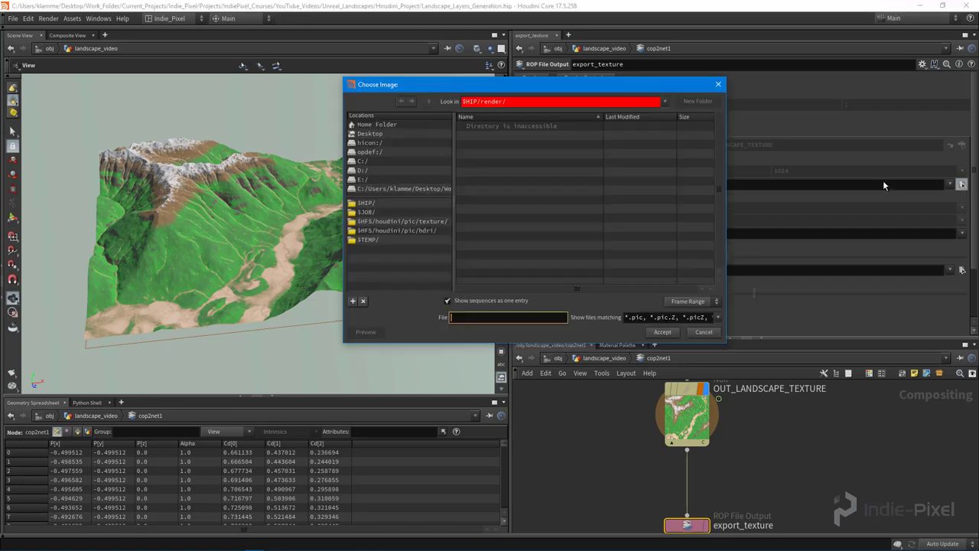
{"action": "left_click_drag", "start_coordinate": [550, 84], "coordinate": [412, 102]}
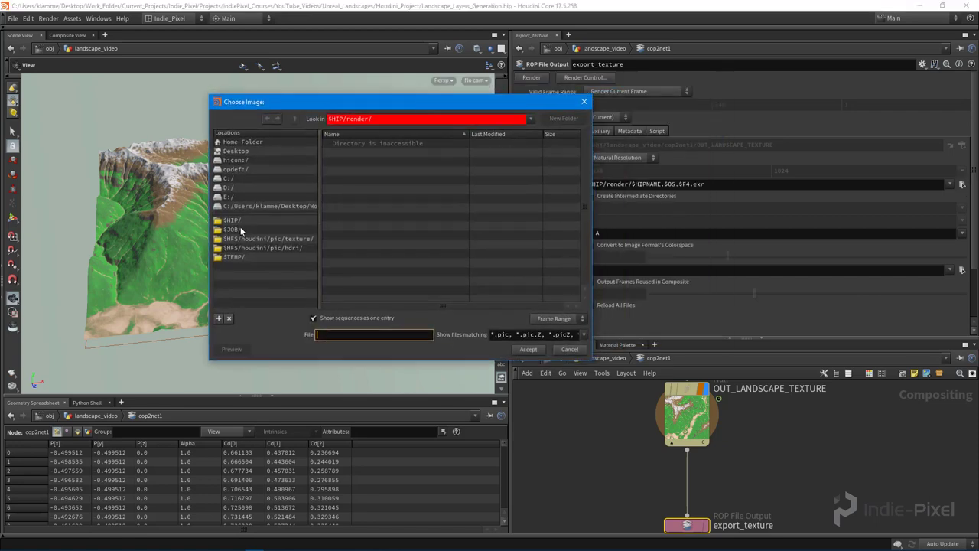
{"action": "left_click", "coordinate": [237, 229]}
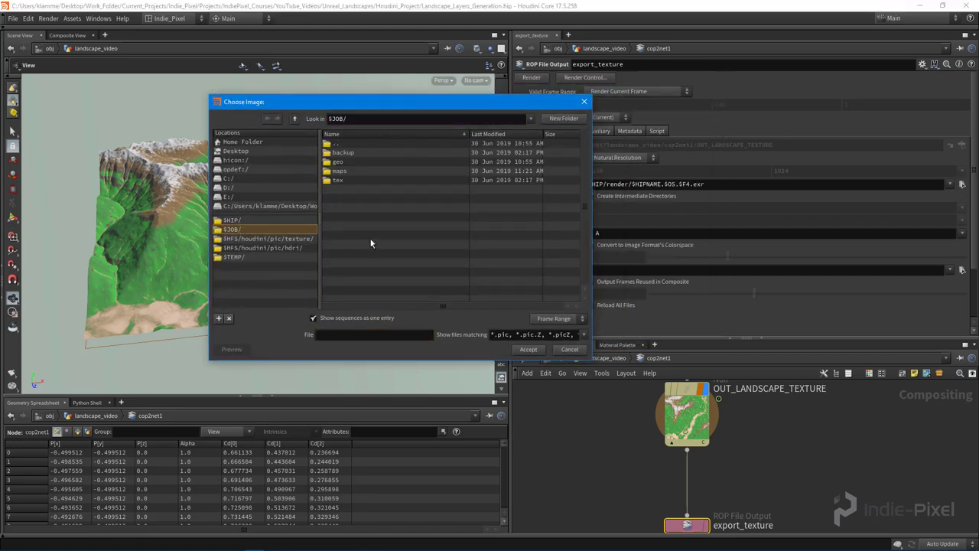
{"action": "left_click", "coordinate": [339, 181]}
{"action": "double_click", "coordinate": [341, 181]}
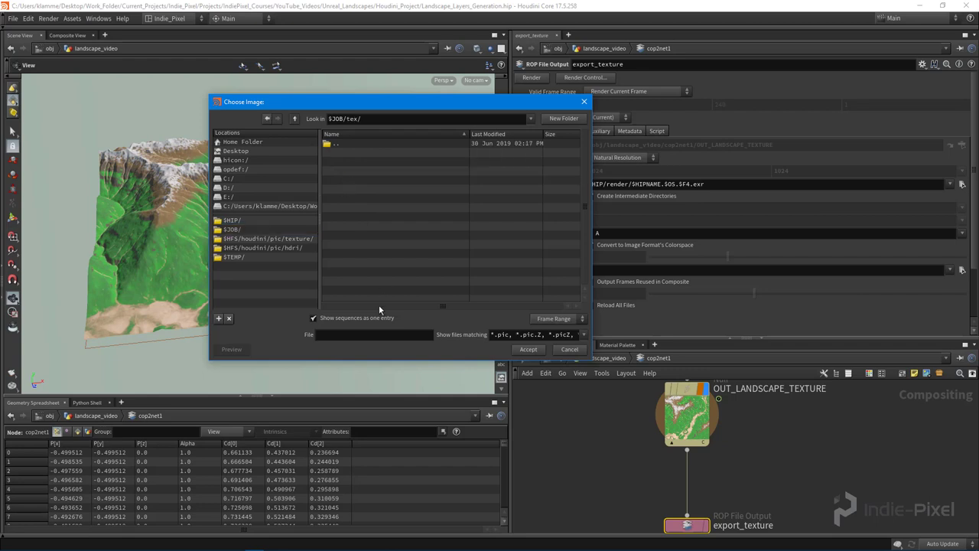
{"action": "left_click", "coordinate": [362, 335]}
{"action": "type", "text": "landscape_basecolor.png"}
{"action": "key", "text": "Return"}
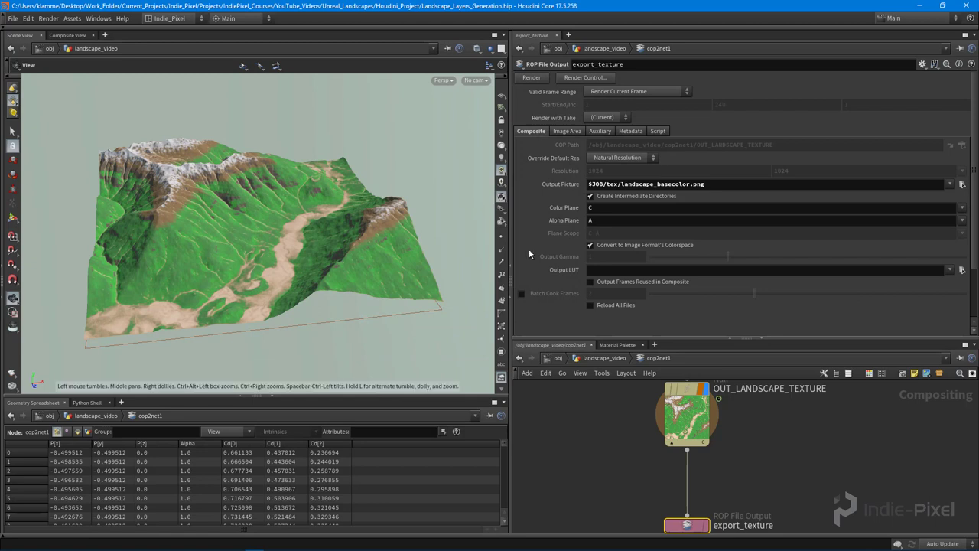
Clear the Alpha Plane of the export_texture node so only the color plane C is exported
{"action": "left_click", "coordinate": [611, 222]}
{"action": "left_click", "coordinate": [633, 326]}
{"action": "left_click_drag", "start_coordinate": [612, 220], "coordinate": [516, 227]}
{"action": "left_click", "coordinate": [516, 231]}
{"action": "key", "text": "BackSpace"}
View the alpha plane of OUT_LANDSCAPE_TEXTURE in the composite viewer, switch back to plane C and return to the scene view
{"action": "left_click", "coordinate": [70, 36]}
{"action": "left_click", "coordinate": [73, 78]}
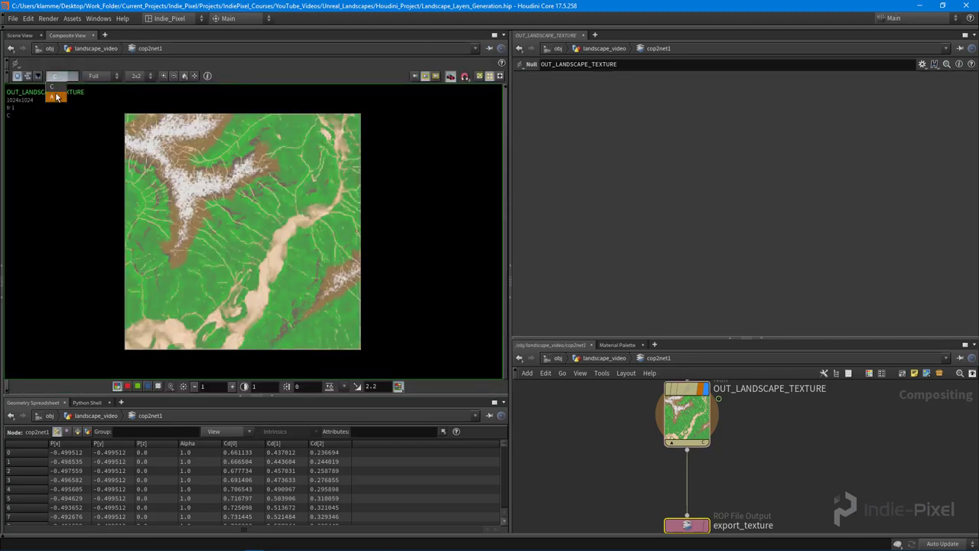
{"action": "left_click", "coordinate": [56, 100]}
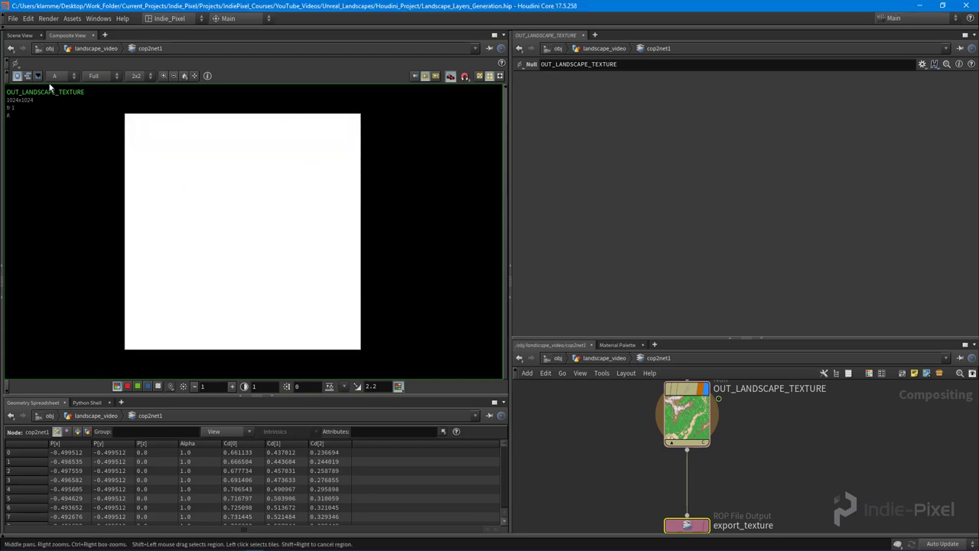
{"action": "left_click", "coordinate": [73, 77]}
{"action": "left_click", "coordinate": [57, 84]}
{"action": "left_click", "coordinate": [28, 36]}
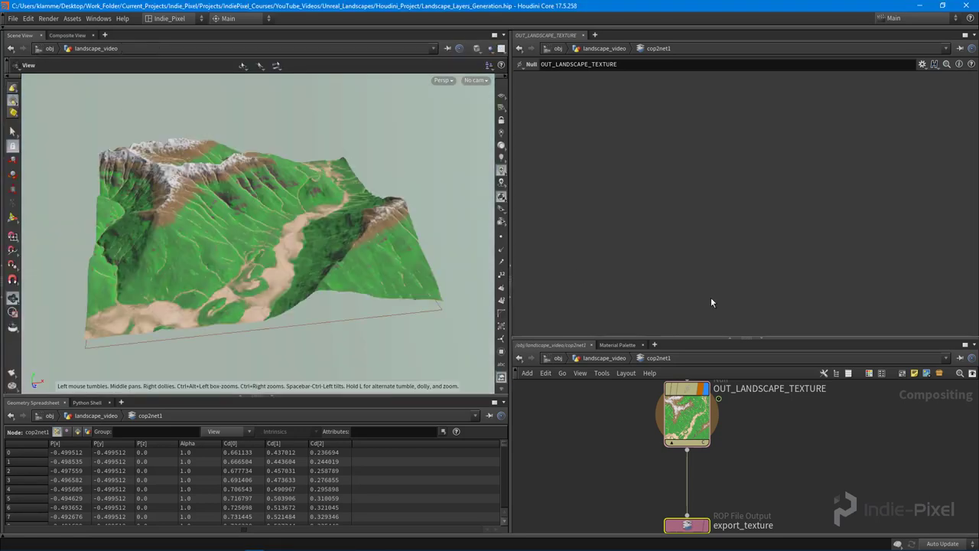
Render the export_texture node to write the base color image to disk
{"action": "mouse_move", "coordinate": [796, 339]}
{"action": "left_mouse_down"}
{"action": "mouse_move", "coordinate": [796, 232]}
{"action": "mouse_move", "coordinate": [783, 325]}
{"action": "left_mouse_up"}
{"action": "left_click", "coordinate": [687, 471]}
{"action": "scroll", "coordinate": [793, 417], "scroll_direction": "down", "scroll_amount": 3}
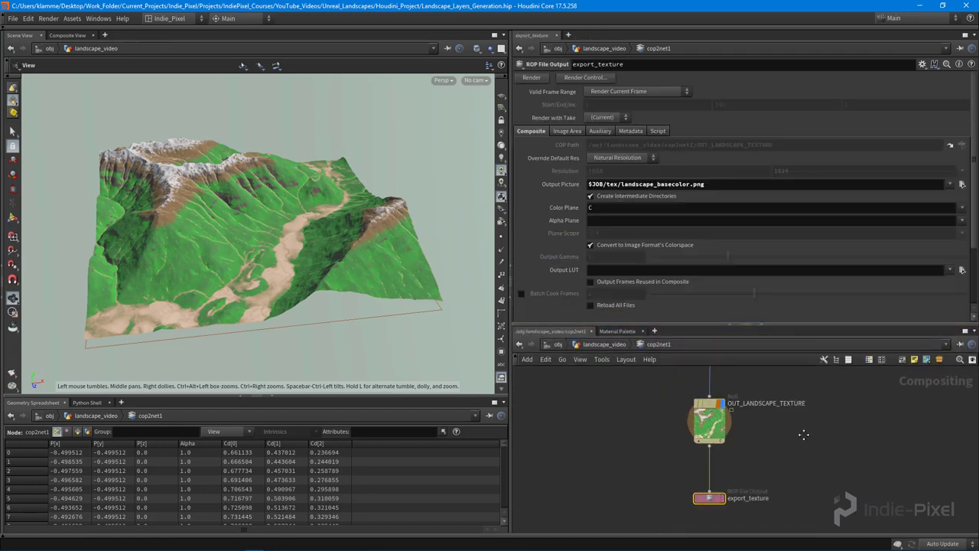
{"action": "left_click", "coordinate": [531, 78]}
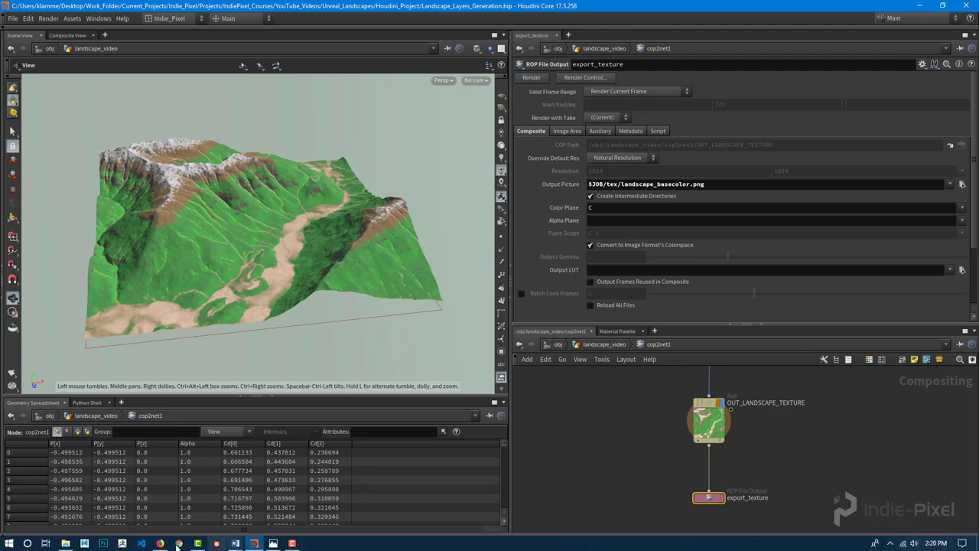
Switch to File Explorer to check landscape_basecolor.png in the tex folder, and return to Houdini
{"action": "left_click", "coordinate": [66, 543]}
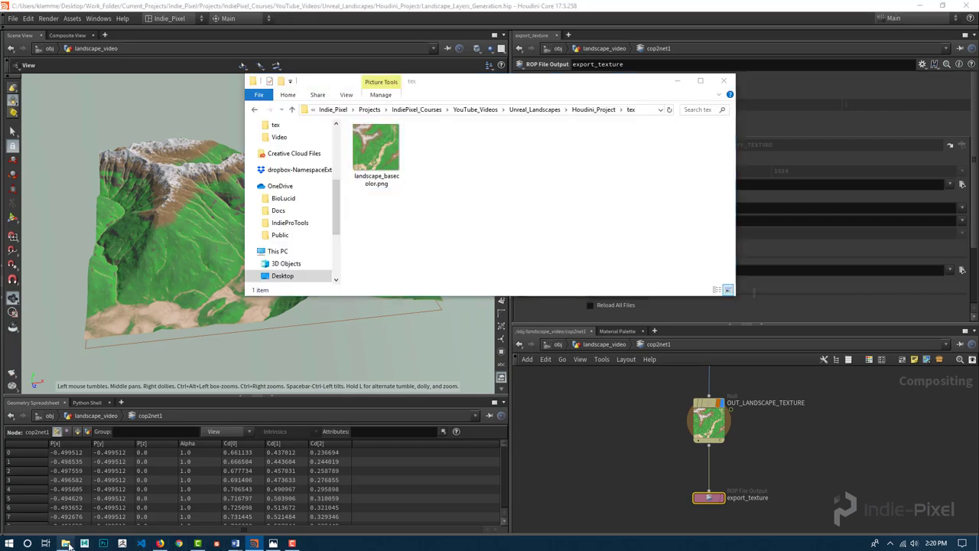
{"action": "left_click", "coordinate": [375, 164]}
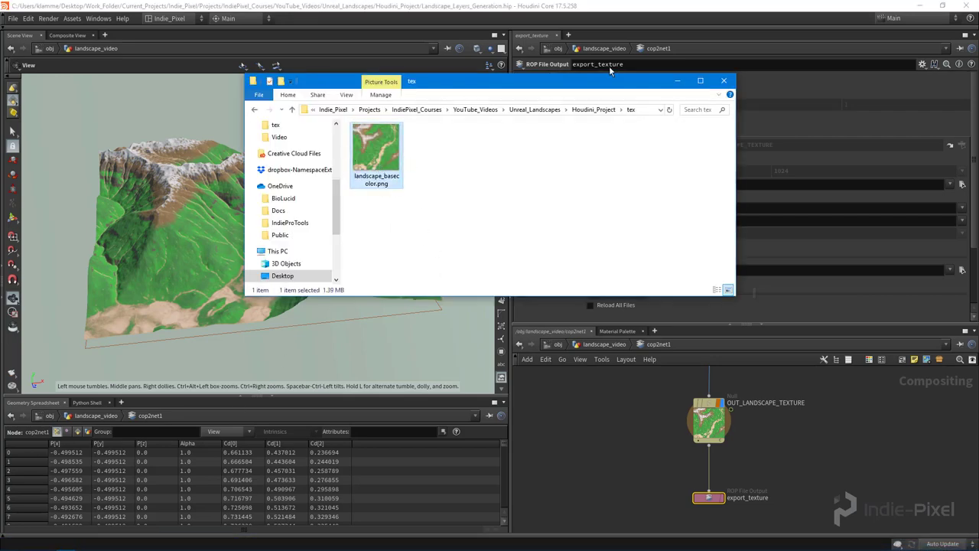
{"action": "left_click", "coordinate": [589, 11]}
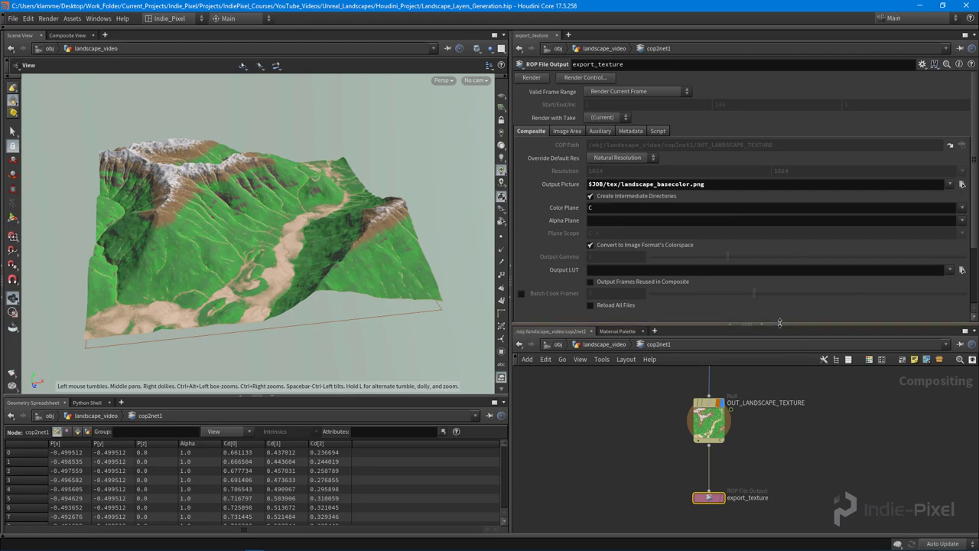
Return to the landscape_video network and add a HeightField Output node beside the layer chain, above hills_layer
{"action": "left_click_drag", "start_coordinate": [781, 326], "coordinate": [781, 185]}
{"action": "key", "text": "u"}
{"action": "middle_click_drag", "start_coordinate": [837, 339], "coordinate": [793, 366]}
{"action": "scroll", "coordinate": [797, 314], "scroll_direction": "up", "scroll_amount": 3}
{"action": "middle_click_drag", "start_coordinate": [797, 314], "coordinate": [732, 313]}
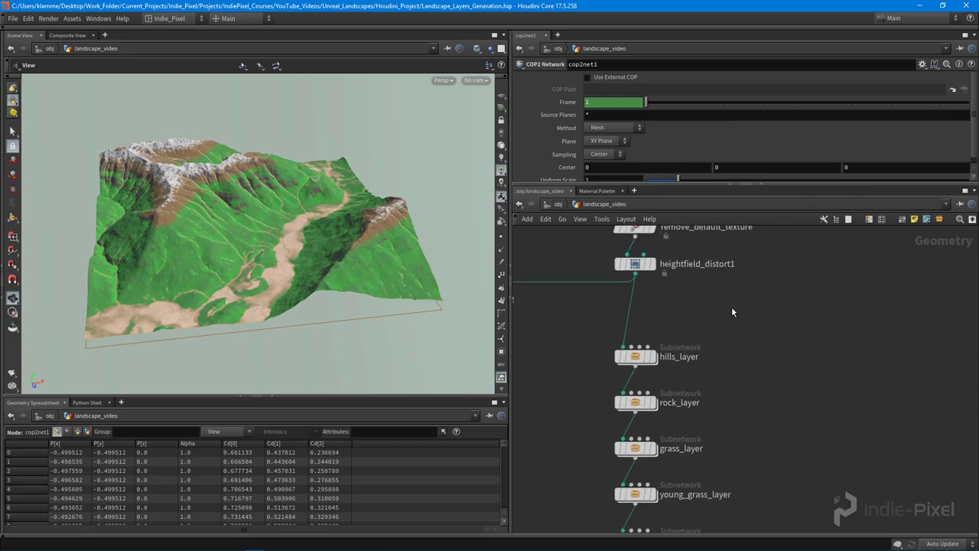
{"action": "key", "text": "Tab"}
{"action": "type", "text": "height"}
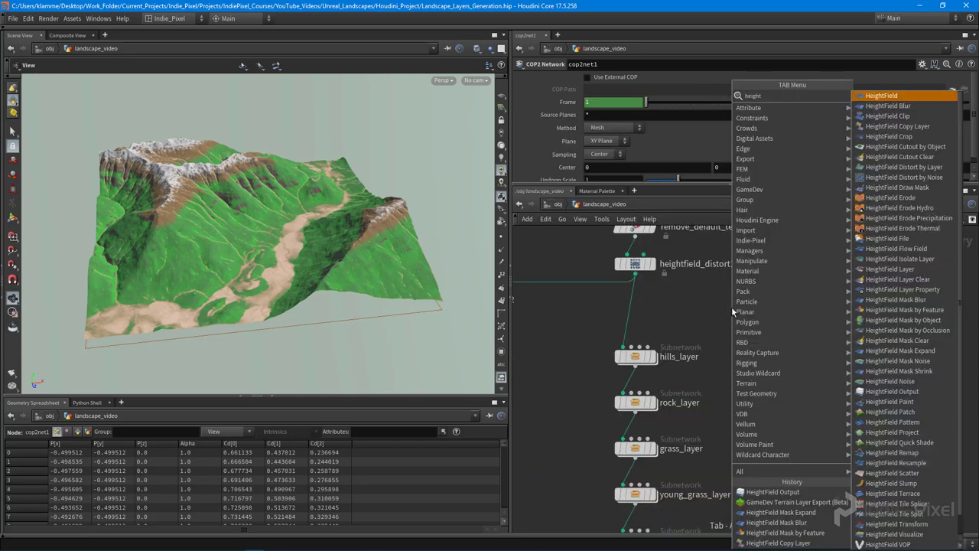
{"action": "left_click", "coordinate": [892, 391]}
{"action": "left_click", "coordinate": [765, 308]}
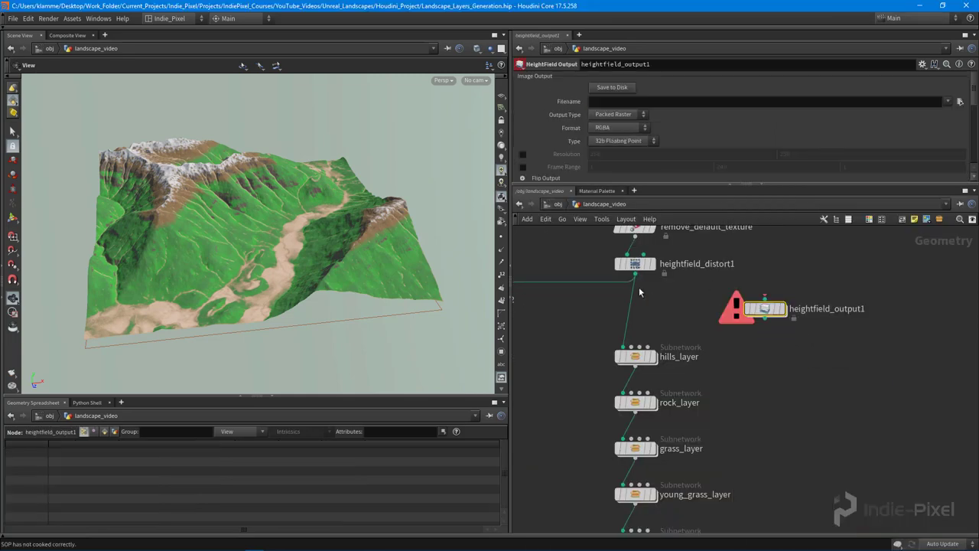
Connect the heightfield_distort1 output to the new HeightField Output node and shift the node slightly
{"action": "left_click", "coordinate": [635, 274]}
{"action": "left_click", "coordinate": [765, 298]}
{"action": "left_click_drag", "start_coordinate": [765, 308], "coordinate": [773, 308]}
{"action": "mouse_move", "coordinate": [775, 309]}
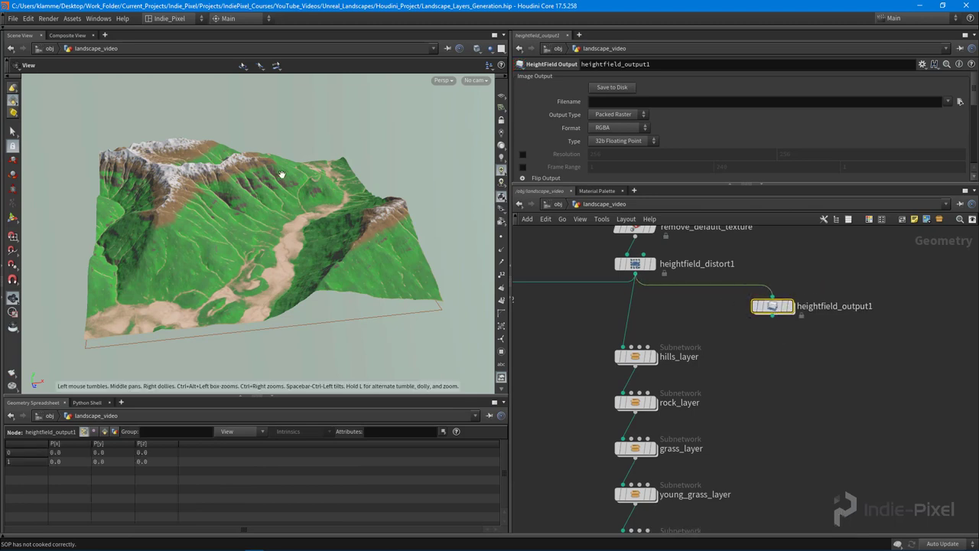
Open the node information of the river_bed_layer subnetwork to review its height and mask layers
{"action": "scroll", "coordinate": [306, 220], "scroll_direction": "down", "scroll_amount": 1}
{"action": "middle_click_drag", "start_coordinate": [740, 528], "coordinate": [740, 409]}
{"action": "scroll", "coordinate": [740, 409], "scroll_direction": "down", "scroll_amount": 3}
{"action": "left_click", "coordinate": [654, 327]}
{"action": "left_click", "coordinate": [625, 328]}
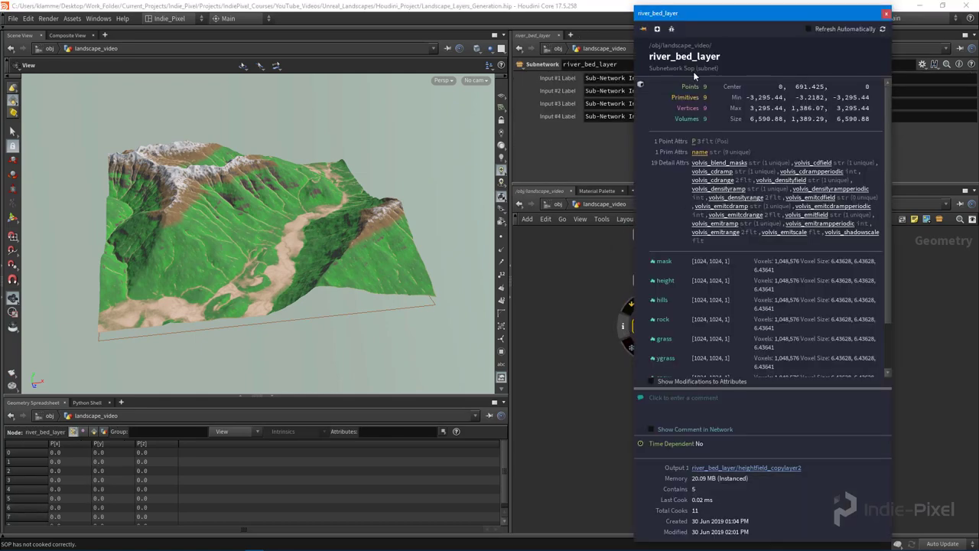
Review the height, mask and terrain layers listed in the river_bed_layer information window, close it and return to the HeightField Output node
{"action": "left_click_drag", "start_coordinate": [714, 13], "coordinate": [676, 8]}
{"action": "scroll", "coordinate": [635, 230], "scroll_direction": "down", "scroll_amount": 2}
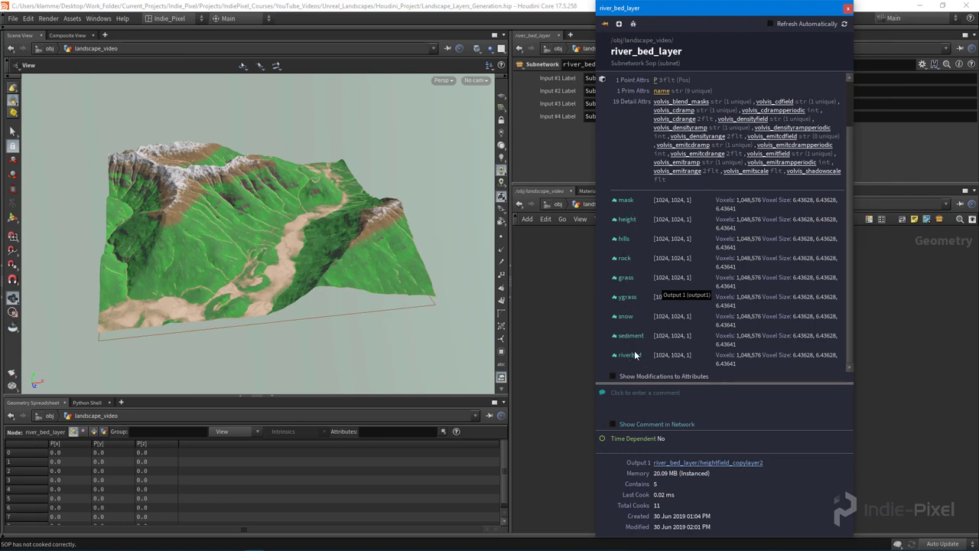
{"action": "left_click", "coordinate": [847, 9]}
{"action": "scroll", "coordinate": [807, 398], "scroll_direction": "up", "scroll_amount": 10}
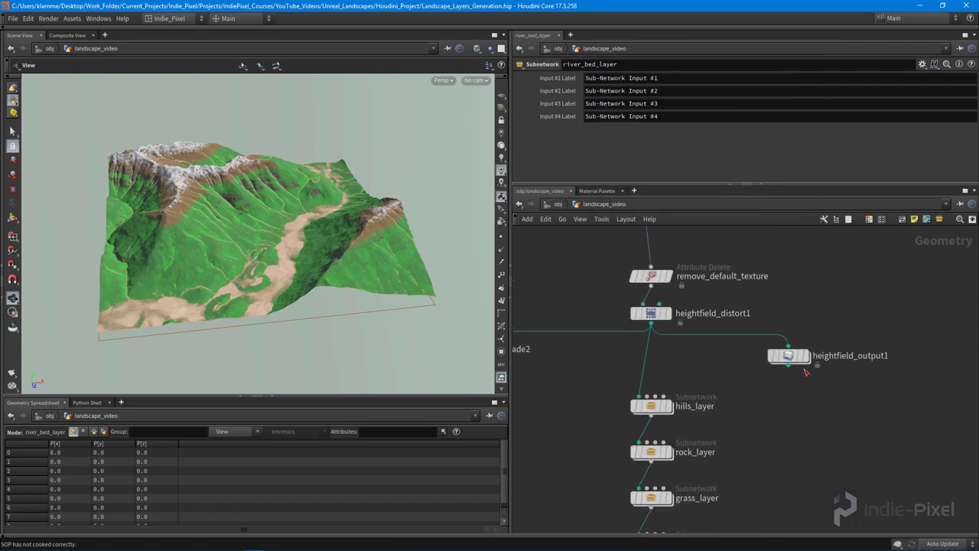
Set the output filename of heightfield_output1 to landscape_height.png in the $JOB/tex folder
{"action": "left_click", "coordinate": [785, 356]}
{"action": "scroll", "coordinate": [780, 355], "scroll_direction": "up", "scroll_amount": 2}
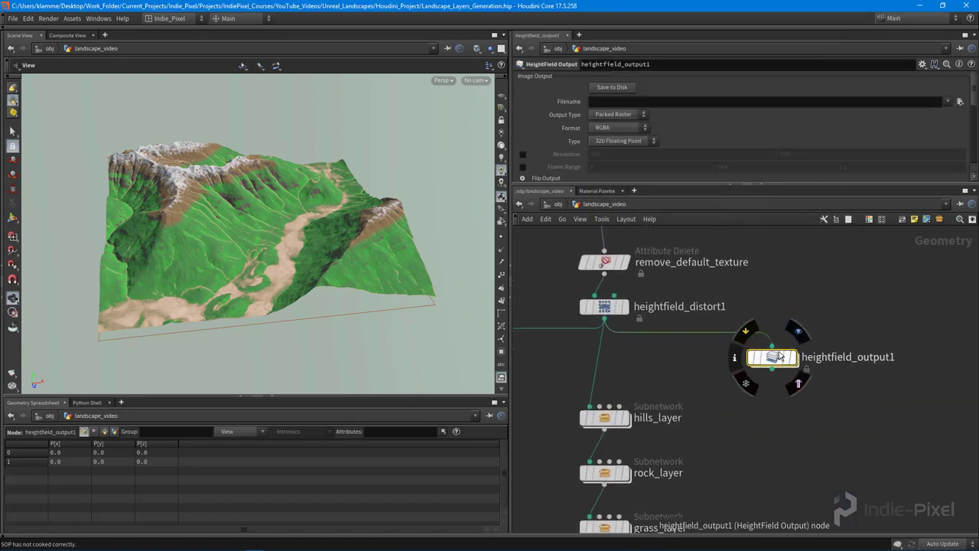
{"action": "left_click_drag", "start_coordinate": [792, 191], "coordinate": [792, 328]}
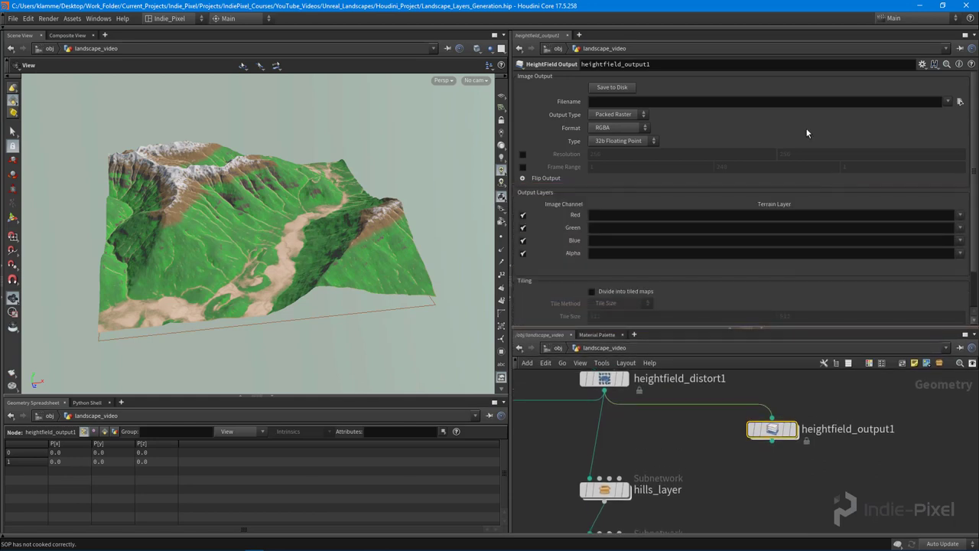
{"action": "left_click", "coordinate": [961, 101]}
{"action": "left_click", "coordinate": [375, 153]}
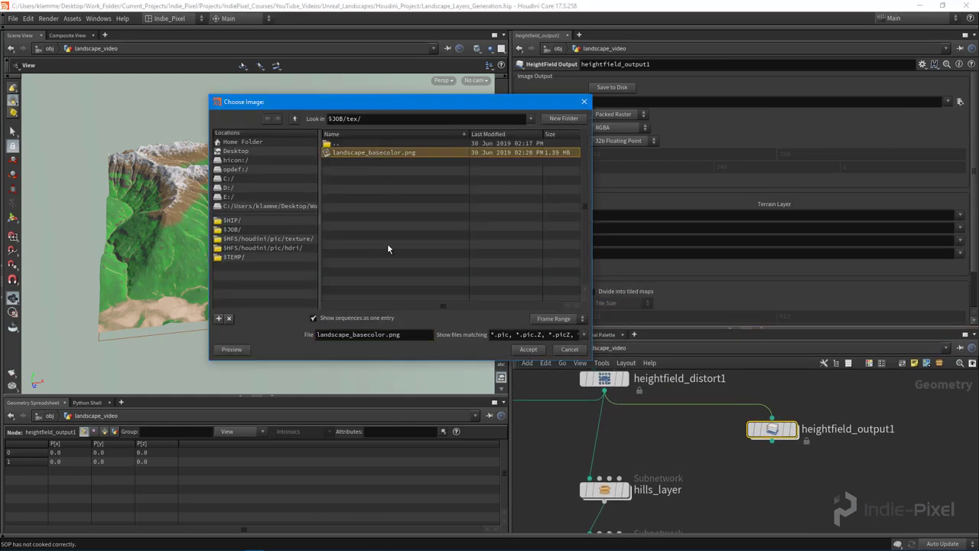
{"action": "left_click", "coordinate": [414, 334]}
{"action": "key", "text": "BackSpace"}
{"action": "key", "text": "BackSpace"}
{"action": "key", "text": "BackSpace"}
{"action": "key", "text": "BackSpace"}
{"action": "key", "text": "BackSpace"}
{"action": "key", "text": "BackSpace"}
{"action": "key", "text": "BackSpace"}
{"action": "type", "text": "height"}
{"action": "key", "text": "Return"}
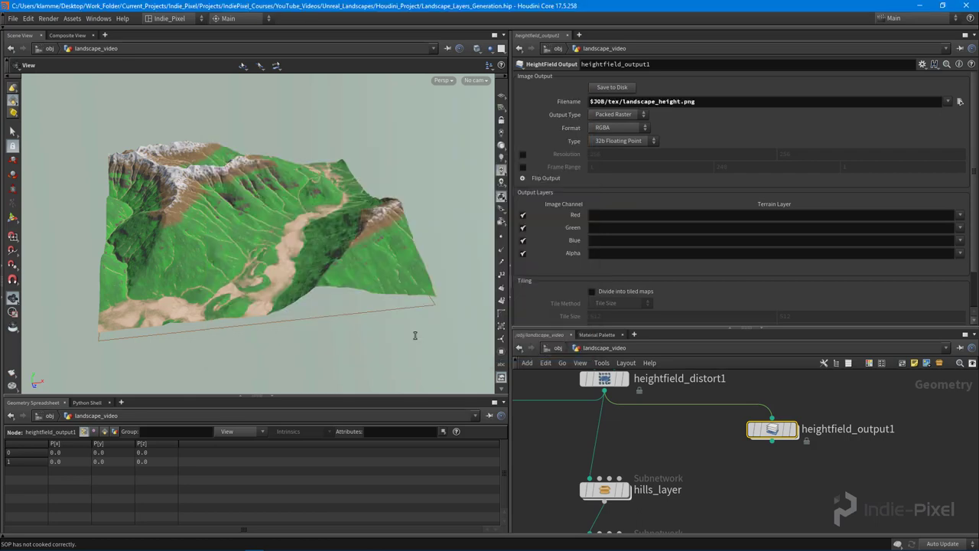
Set the height image's type to 8b Fixed and disable its Alpha channel
{"action": "left_click", "coordinate": [626, 143]}
{"action": "left_click", "coordinate": [612, 156]}
{"action": "scroll", "coordinate": [656, 178], "scroll_direction": "down", "scroll_amount": 2}
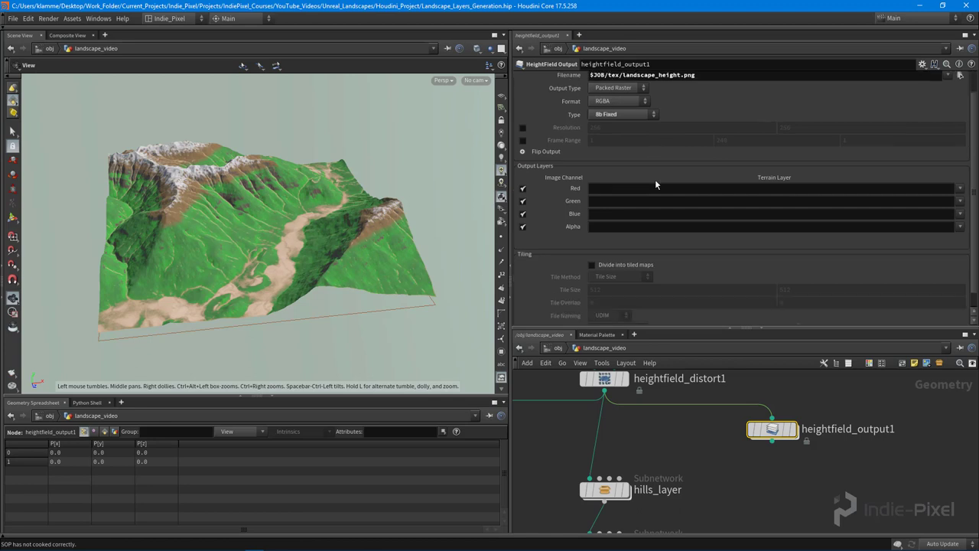
{"action": "left_click", "coordinate": [523, 214]}
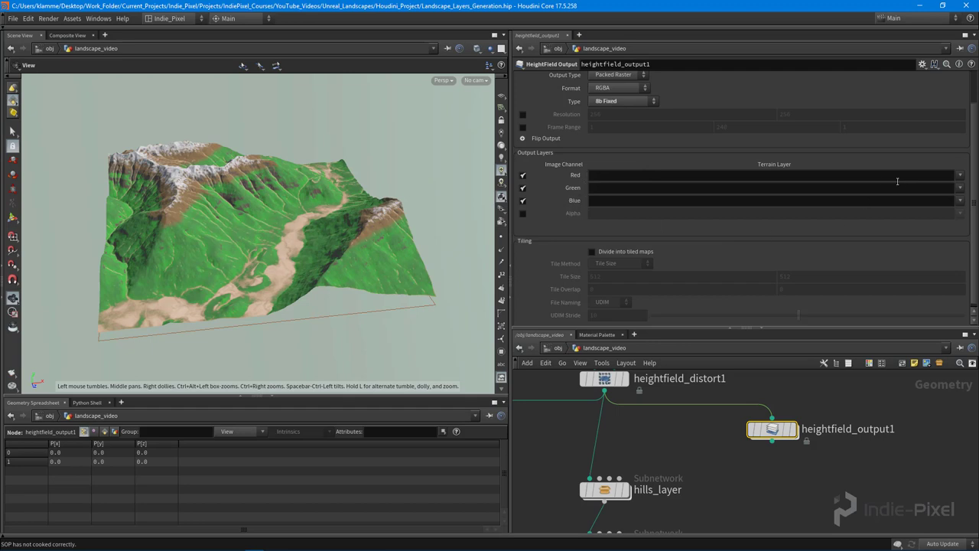
Assign the height layer to the Red, Green and Blue channels of heightfield_output1
{"action": "left_click", "coordinate": [961, 175]}
{"action": "left_click", "coordinate": [952, 187]}
{"action": "left_click", "coordinate": [960, 190]}
{"action": "left_click", "coordinate": [951, 208]}
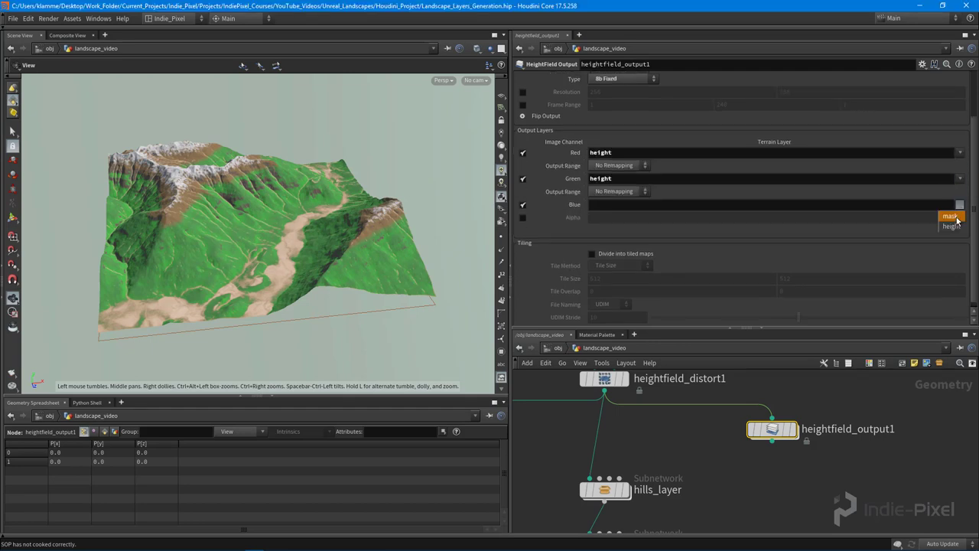
{"action": "left_click", "coordinate": [961, 205]}
{"action": "left_click", "coordinate": [951, 222]}
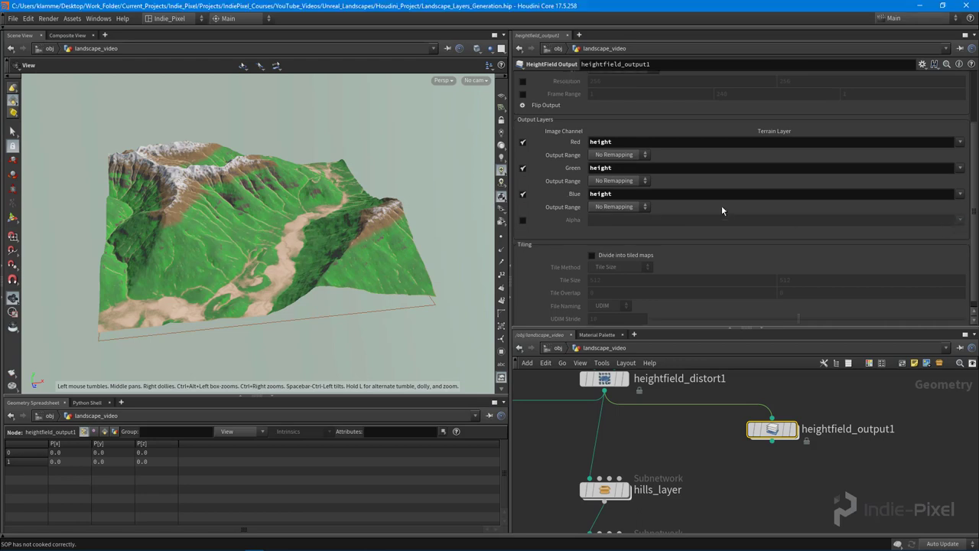
Select the heightfield_distort1 node and examine the terrain's height differences in the viewport
{"action": "left_click", "coordinate": [616, 157]}
{"action": "left_click_drag", "start_coordinate": [764, 328], "coordinate": [763, 234]}
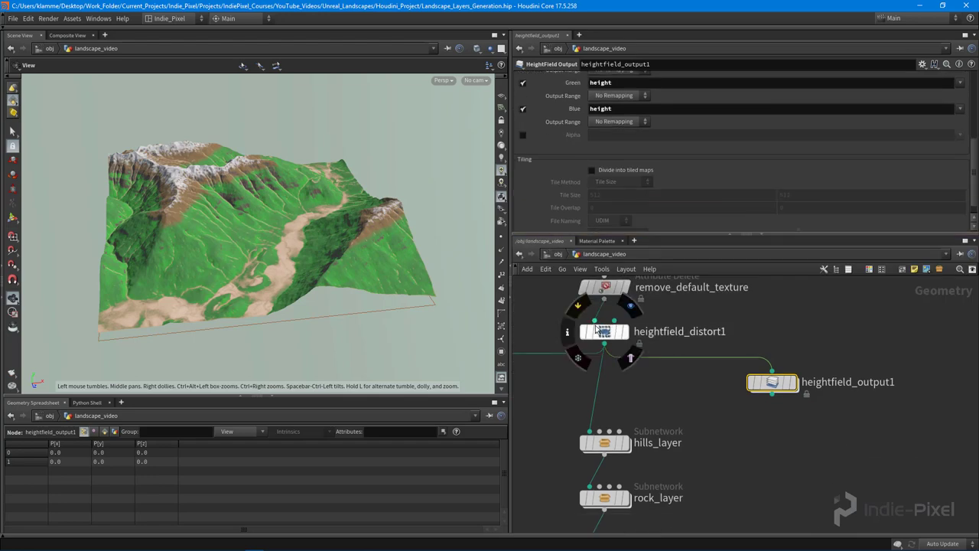
{"action": "left_click", "coordinate": [611, 337]}
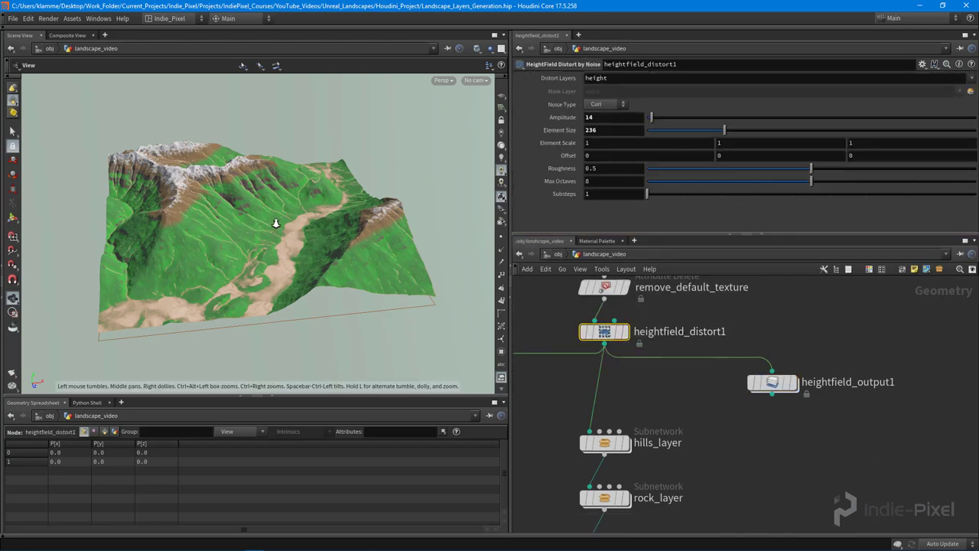
{"action": "left_click_drag", "start_coordinate": [285, 223], "coordinate": [305, 247]}
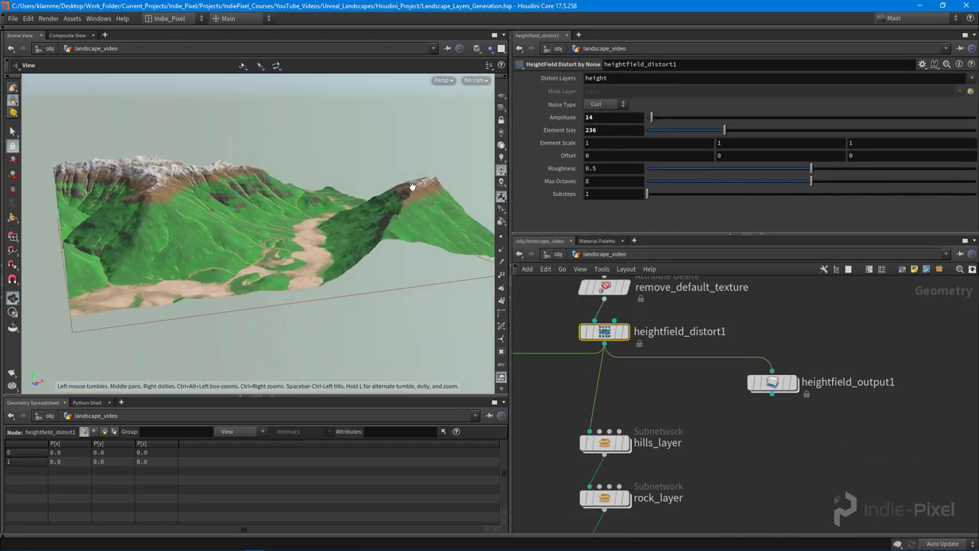
{"action": "left_click_drag", "start_coordinate": [312, 205], "coordinate": [324, 251]}
Set the output range of heightfield_output1's Red, Green and Blue channels to Auto Remap
{"action": "left_click", "coordinate": [773, 382]}
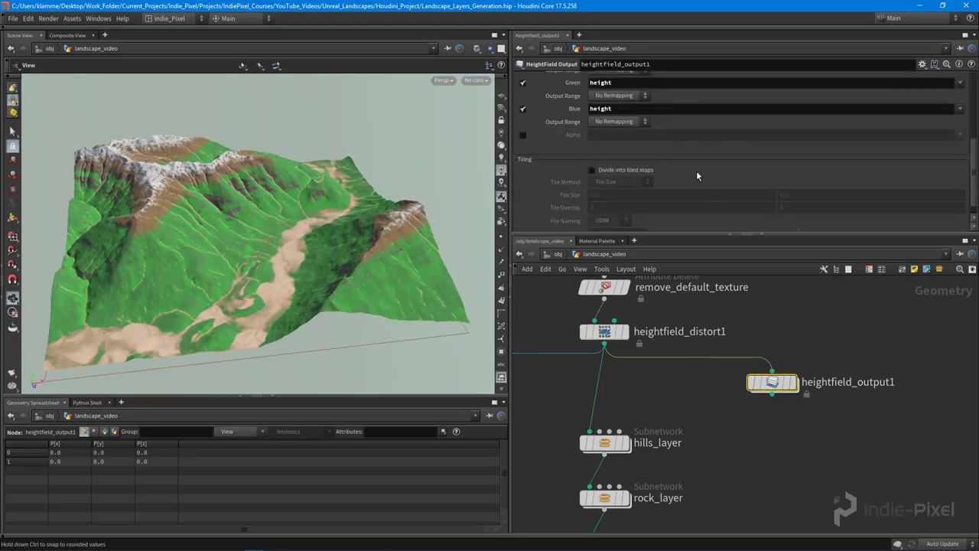
{"action": "scroll", "coordinate": [727, 170], "scroll_direction": "up", "scroll_amount": 3}
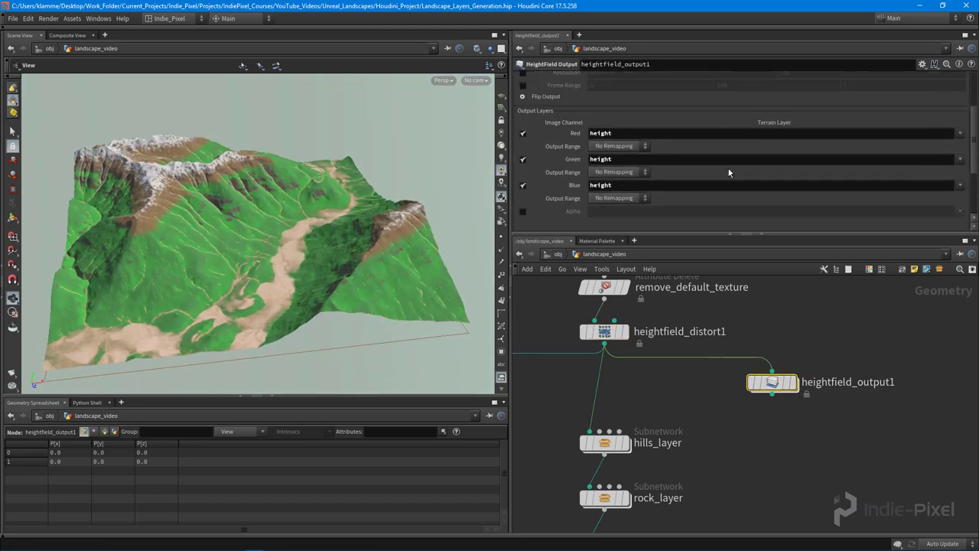
{"action": "scroll", "coordinate": [731, 170], "scroll_direction": "down", "scroll_amount": 1}
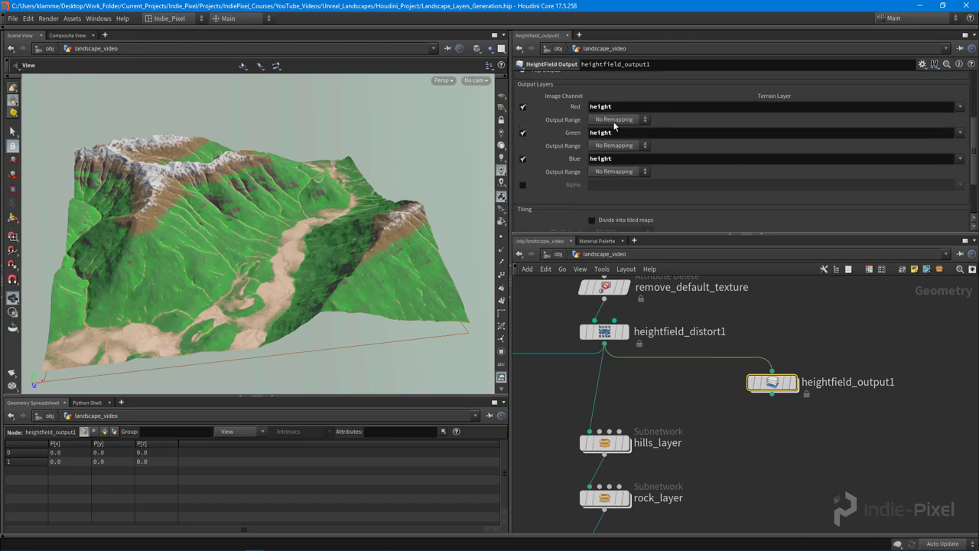
{"action": "left_click", "coordinate": [616, 120]}
{"action": "left_click", "coordinate": [610, 140]}
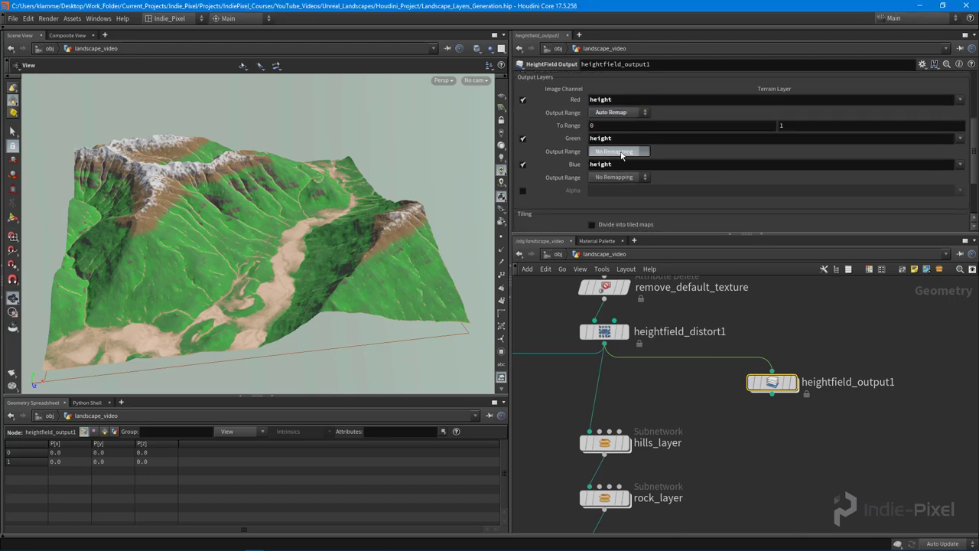
{"action": "left_click", "coordinate": [616, 144]}
{"action": "left_click", "coordinate": [612, 164]}
{"action": "left_click", "coordinate": [615, 182]}
{"action": "left_click", "coordinate": [618, 202]}
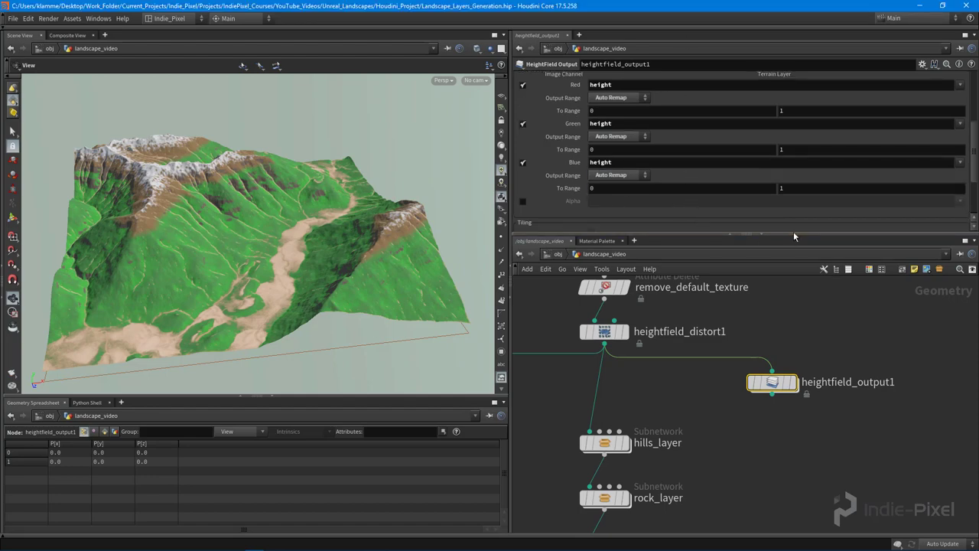
Check the output settings of heightfield_output1 and save the height image to disk
{"action": "scroll", "coordinate": [790, 218], "scroll_direction": "up", "scroll_amount": 4}
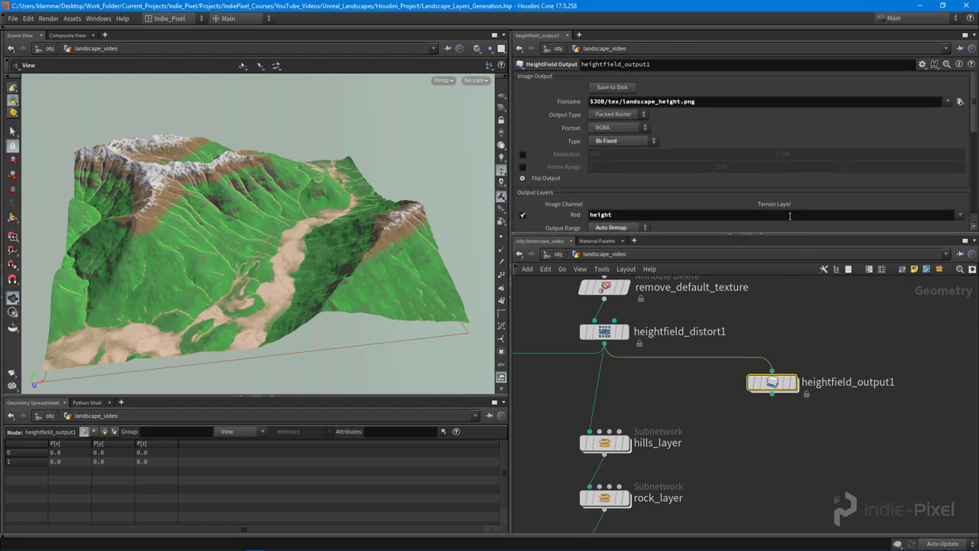
{"action": "scroll", "coordinate": [783, 199], "scroll_direction": "down", "scroll_amount": 3}
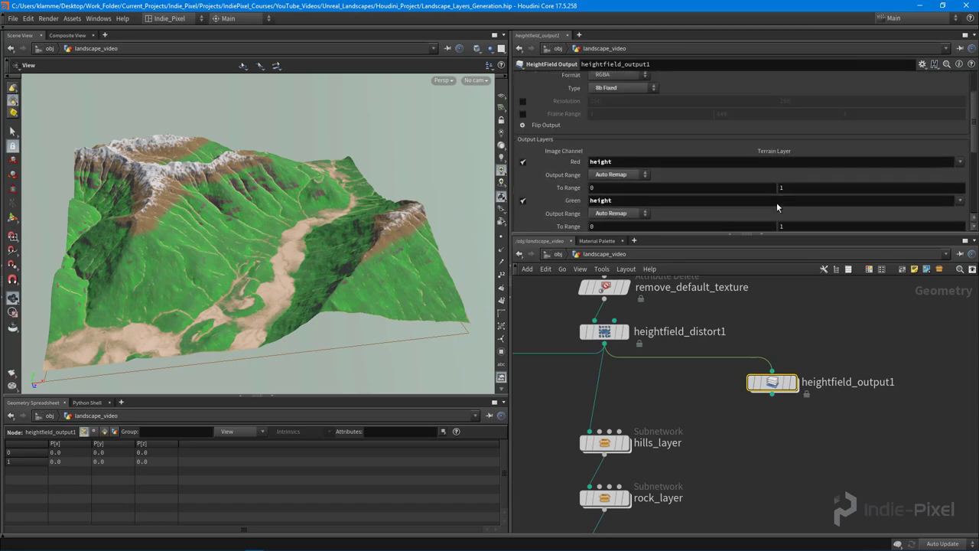
{"action": "scroll", "coordinate": [777, 206], "scroll_direction": "up", "scroll_amount": 3}
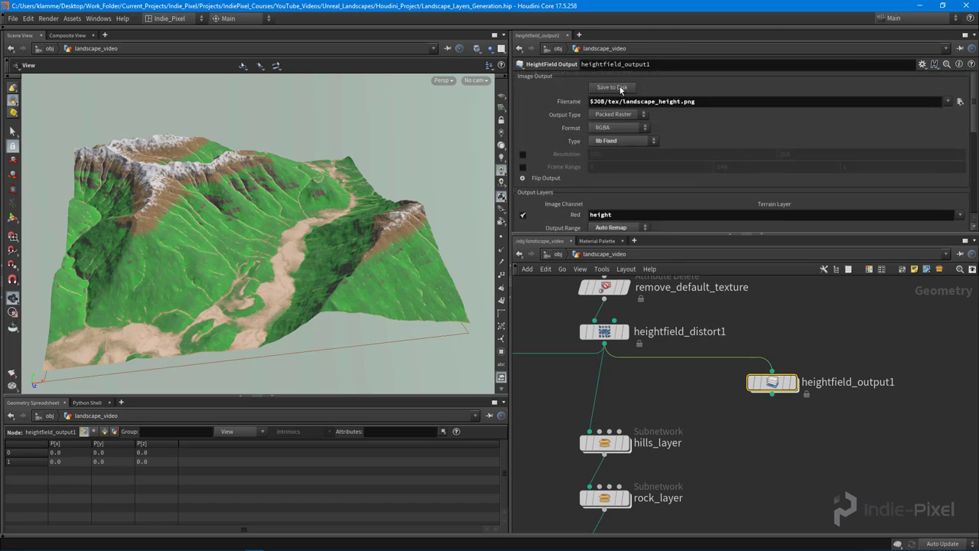
{"action": "left_click", "coordinate": [611, 89]}
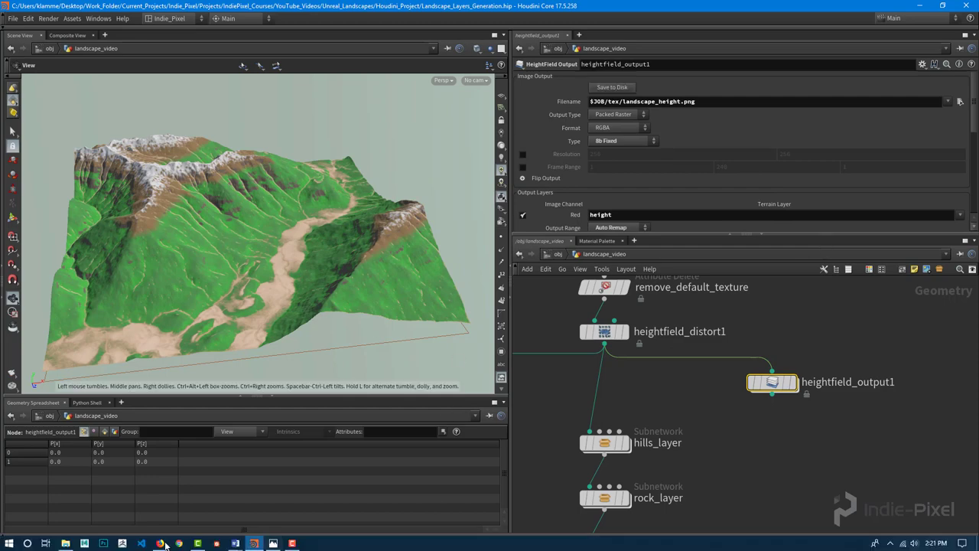
Switch to File Explorer to check landscape_height.png in the tex folder, and return to Houdini
{"action": "left_click", "coordinate": [66, 543]}
{"action": "left_click", "coordinate": [432, 149]}
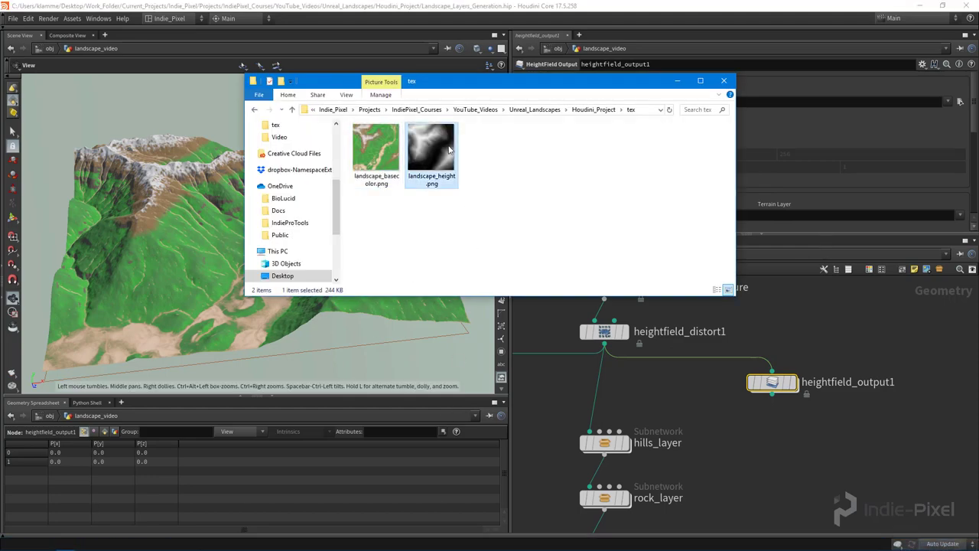
{"action": "left_click", "coordinate": [678, 81]}
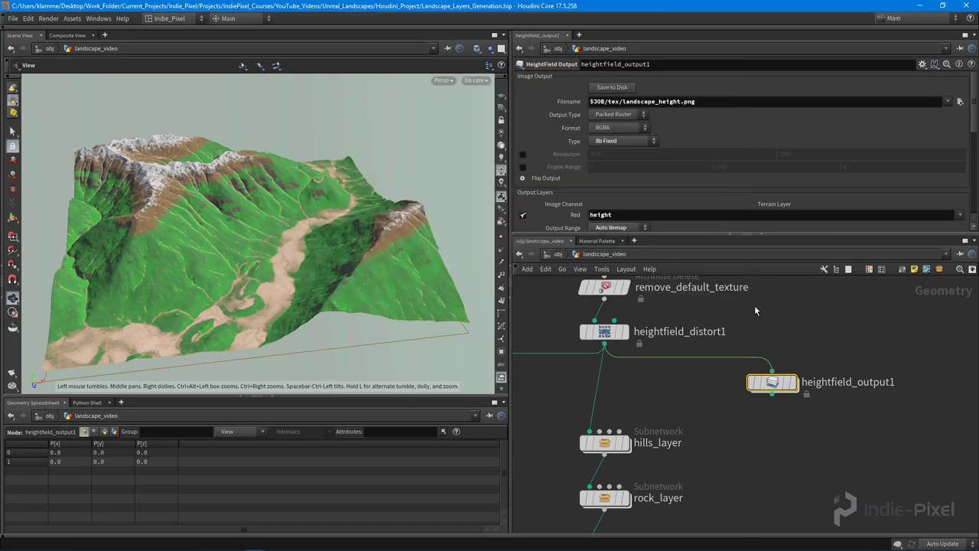
Add a second HeightField Output node beside the layer chain, feed it from the hills_layer output and shift it slightly down
{"action": "middle_click_drag", "start_coordinate": [744, 402], "coordinate": [725, 382]}
{"action": "key", "text": "Tab"}
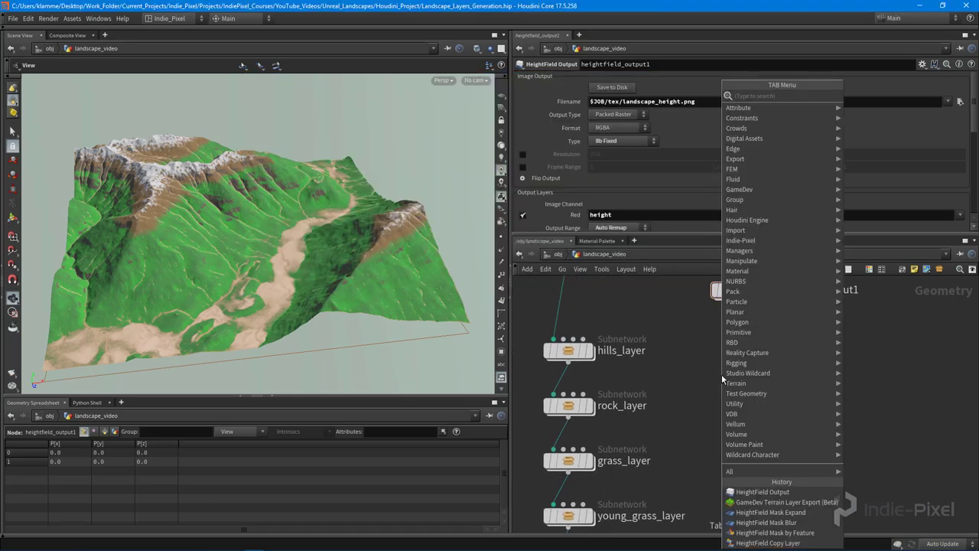
{"action": "left_click", "coordinate": [759, 485]}
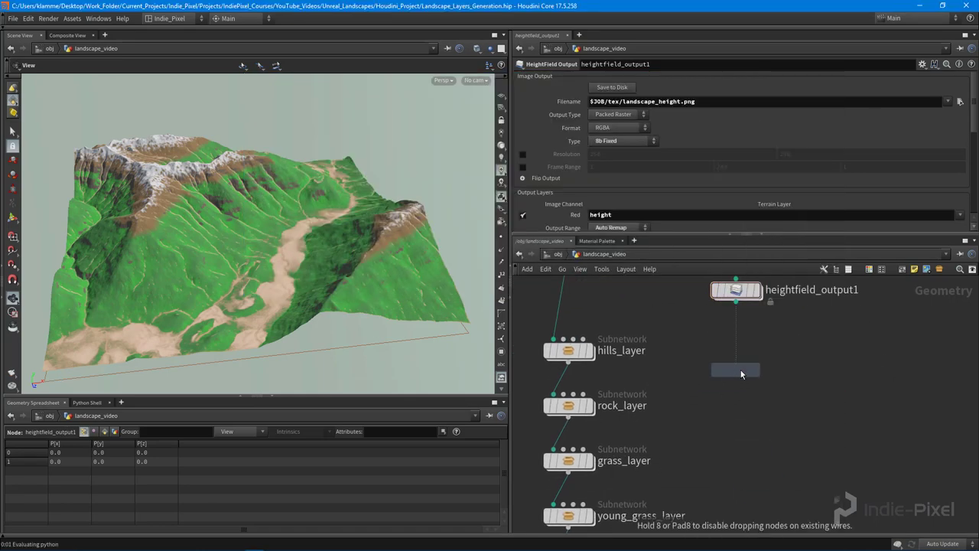
{"action": "left_click", "coordinate": [736, 369]}
{"action": "left_click", "coordinate": [569, 366]}
{"action": "left_click", "coordinate": [735, 358]}
{"action": "left_click_drag", "start_coordinate": [736, 369], "coordinate": [736, 388]}
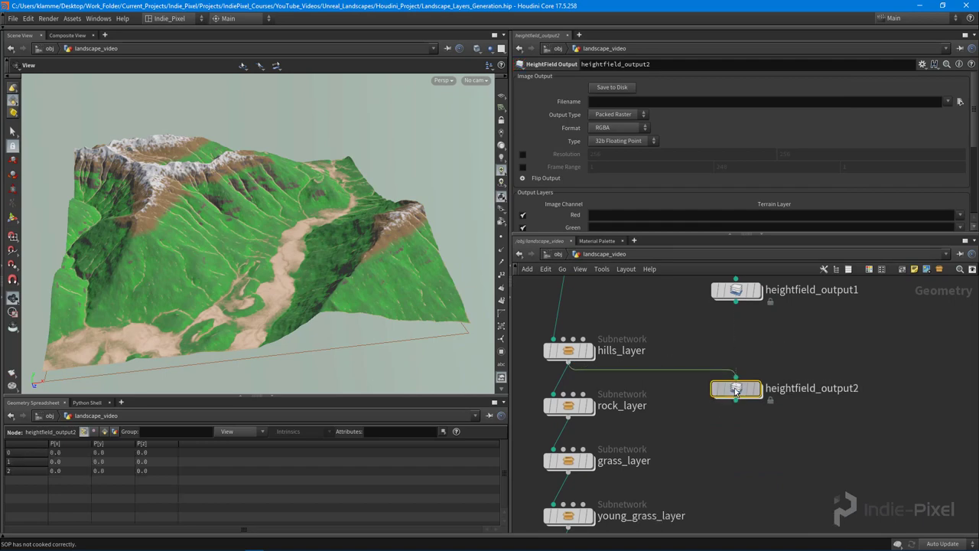
Set the output filename of heightfield_output2 to "landscape_hills layer.png" in the $JOB/tex folder, based on the existing height image name
{"action": "left_click", "coordinate": [961, 101]}
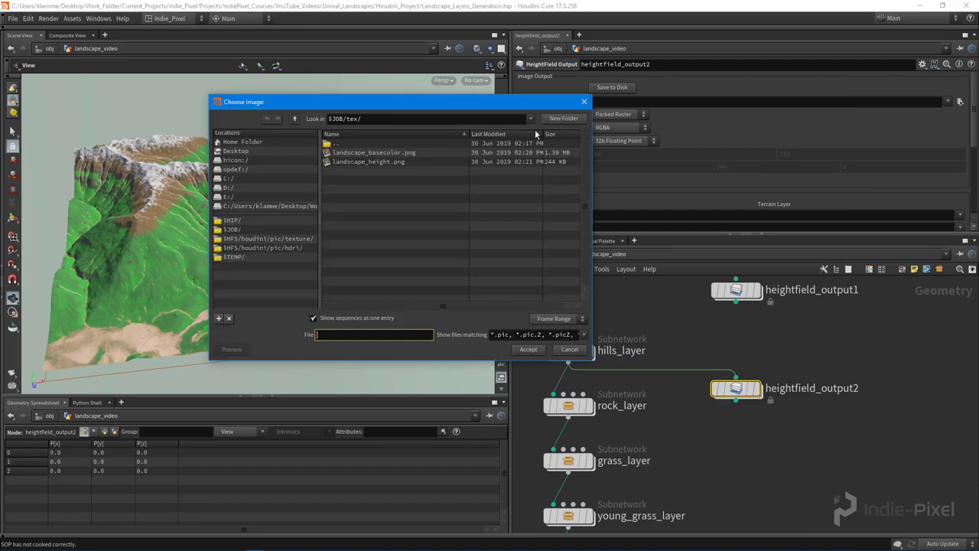
{"action": "left_click", "coordinate": [390, 164]}
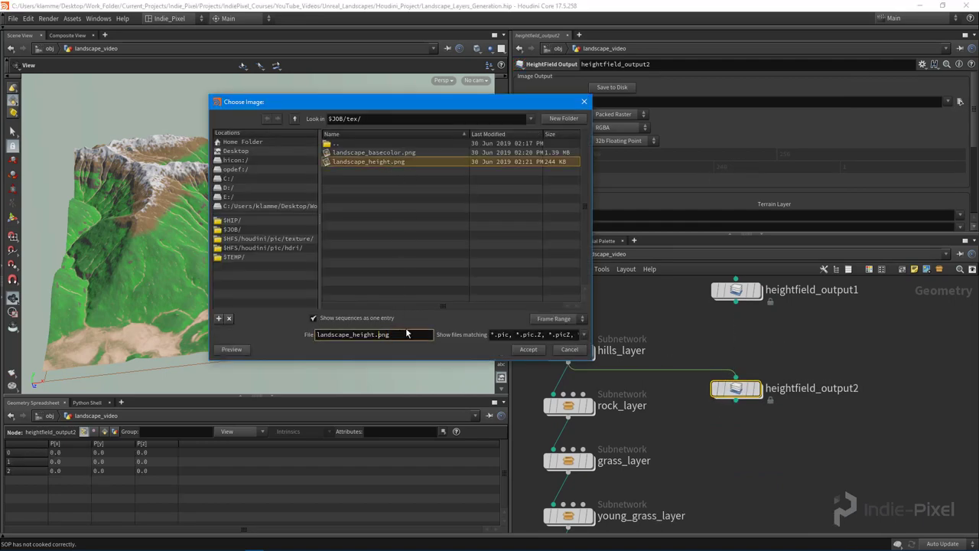
{"action": "key", "text": "BackSpace"}
{"action": "key", "text": "BackSpace"}
{"action": "key", "text": "BackSpace"}
{"action": "key", "text": "BackSpace"}
{"action": "key", "text": "BackSpace"}
{"action": "key", "text": "BackSpace"}
{"action": "type", "text": "hills layer"}
{"action": "key", "text": "Return"}
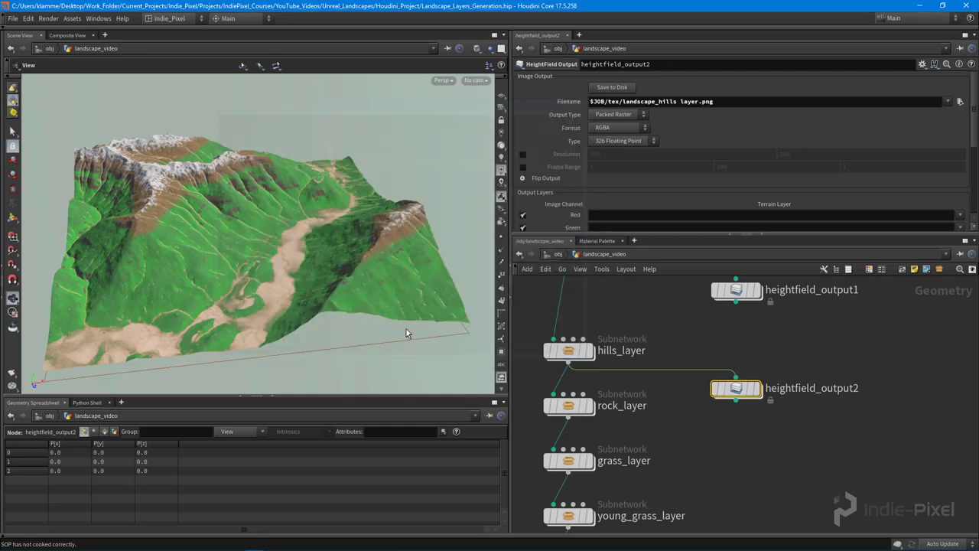
Replace the space in the hills filename with an underscore, making it landscape_hills_layer.png
{"action": "left_click", "coordinate": [680, 101]}
{"action": "key", "text": "BackSpace"}
{"action": "type", "text": "_"}
{"action": "key", "text": "Return"}
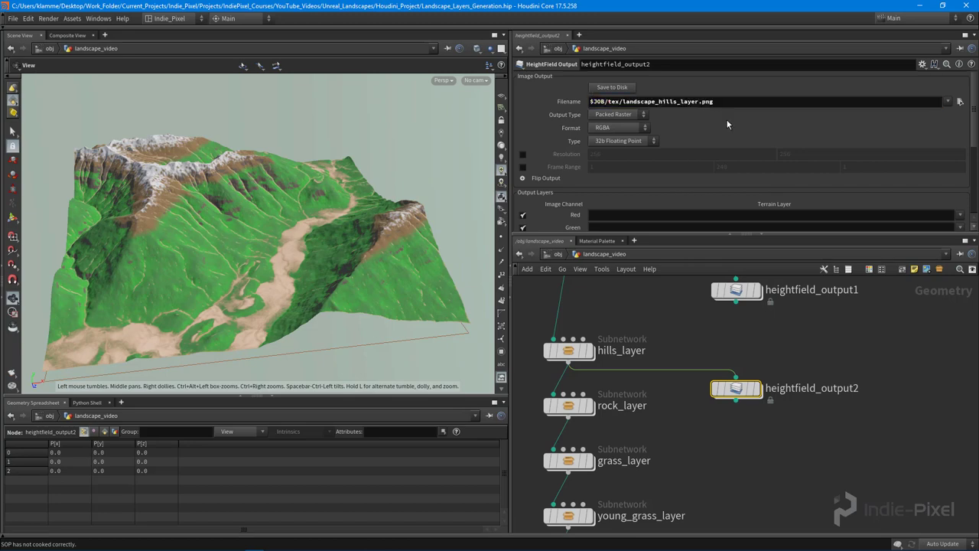
Set the hills image's type to 8b Fixed and disable its Alpha channel
{"action": "scroll", "coordinate": [712, 145], "scroll_direction": "down", "scroll_amount": 1}
{"action": "left_click", "coordinate": [622, 128]}
{"action": "left_click", "coordinate": [615, 132]}
{"action": "scroll", "coordinate": [655, 173], "scroll_direction": "down", "scroll_amount": 4}
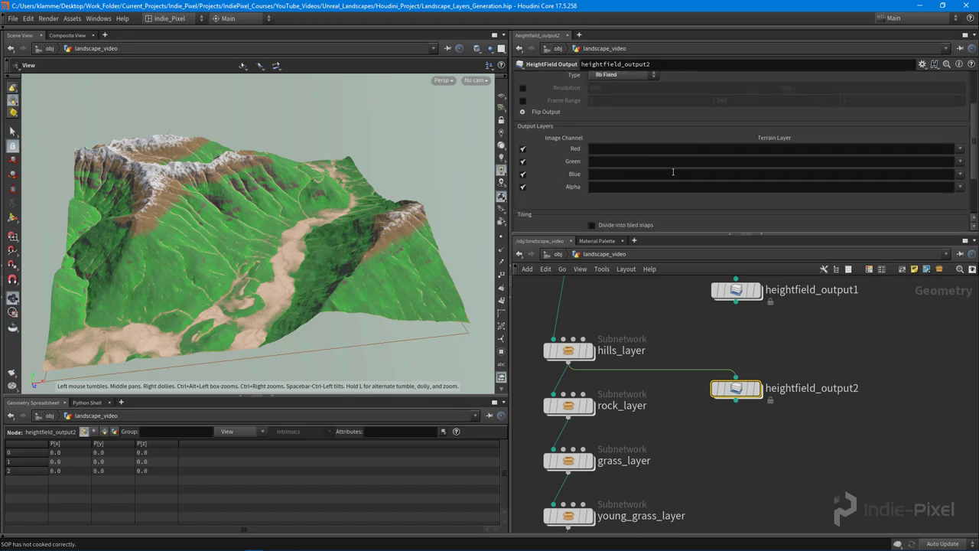
{"action": "left_click", "coordinate": [522, 188]}
Assign the hills layer to the Red, Green and Blue channels of heightfield_output2
{"action": "left_click", "coordinate": [960, 149]}
{"action": "left_click", "coordinate": [955, 180]}
{"action": "left_click", "coordinate": [960, 170]}
{"action": "left_click", "coordinate": [951, 201]}
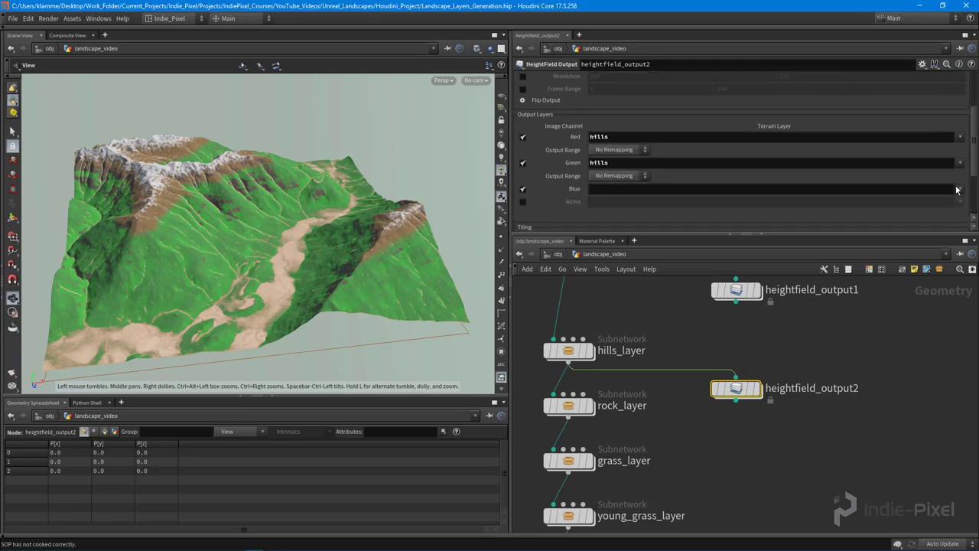
{"action": "left_click", "coordinate": [961, 189]}
{"action": "left_click", "coordinate": [949, 221]}
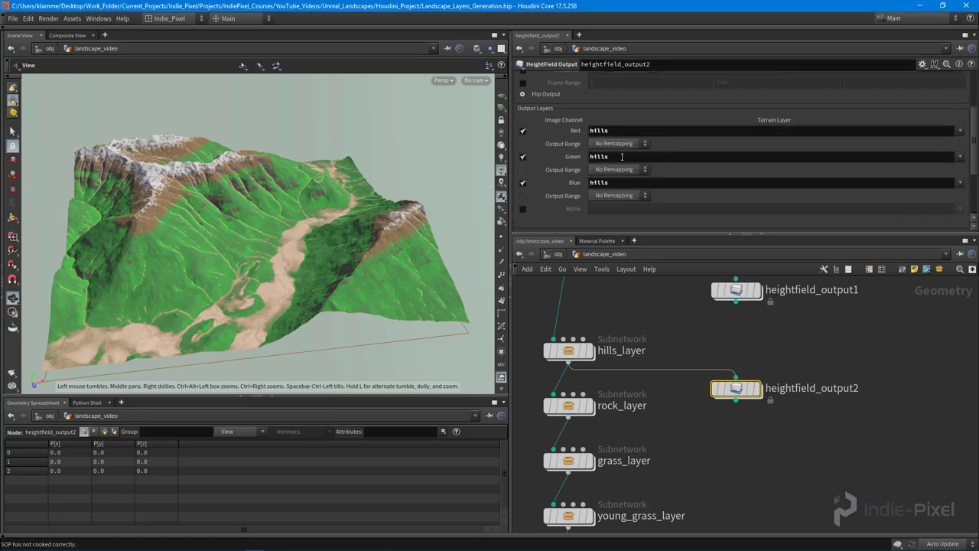
Set the output range of heightfield_output2's Red, Green and Blue channels to Auto Remap
{"action": "left_click", "coordinate": [630, 145]}
{"action": "left_click", "coordinate": [623, 166]}
{"action": "left_click", "coordinate": [635, 183]}
{"action": "left_click", "coordinate": [627, 202]}
{"action": "left_click", "coordinate": [633, 210]}
{"action": "left_click", "coordinate": [627, 230]}
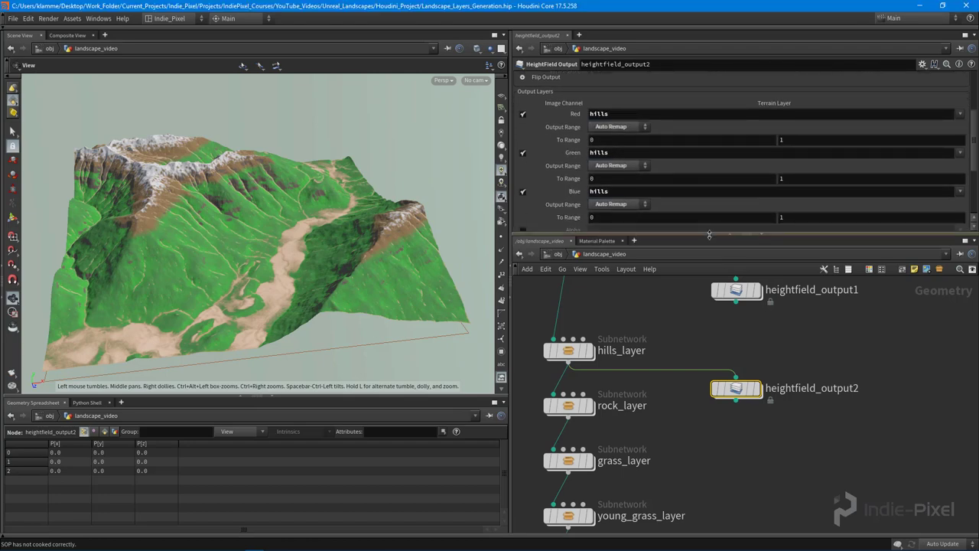
Save the hills layer mask from heightfield_output2 to disk as landscape_hills_layer.png
{"action": "left_click_drag", "start_coordinate": [777, 233], "coordinate": [799, 114]}
{"action": "scroll", "coordinate": [770, 413], "scroll_direction": "down", "scroll_amount": 3}
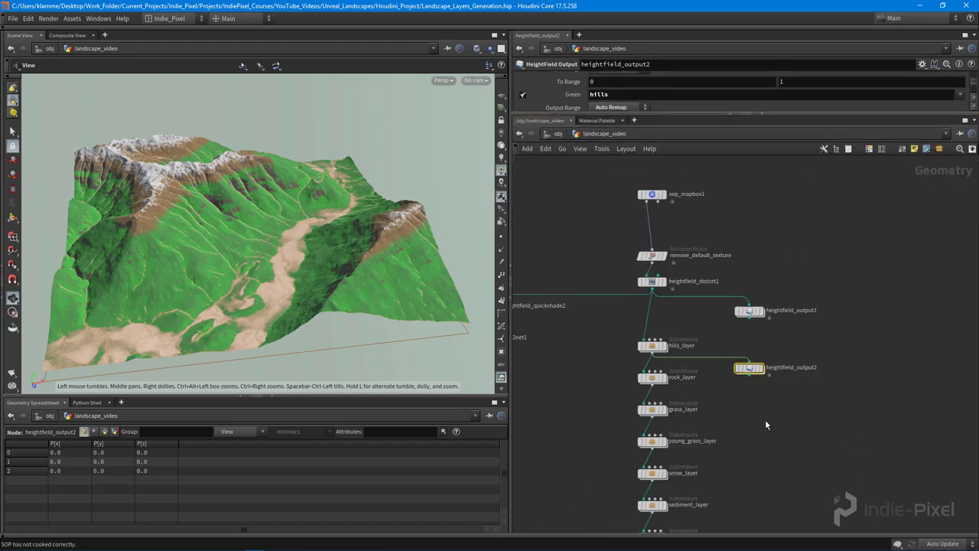
{"action": "middle_click_drag", "start_coordinate": [688, 381], "coordinate": [681, 288]}
{"action": "middle_click_drag", "start_coordinate": [760, 309], "coordinate": [758, 334]}
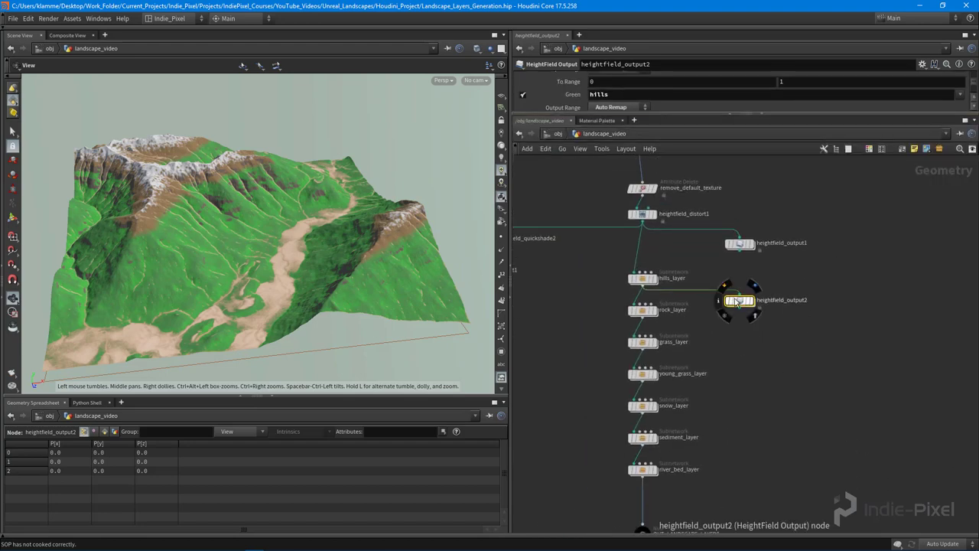
{"action": "left_click_drag", "start_coordinate": [786, 115], "coordinate": [786, 228]}
{"action": "scroll", "coordinate": [625, 102], "scroll_direction": "up", "scroll_amount": 3}
{"action": "left_click", "coordinate": [608, 88]}
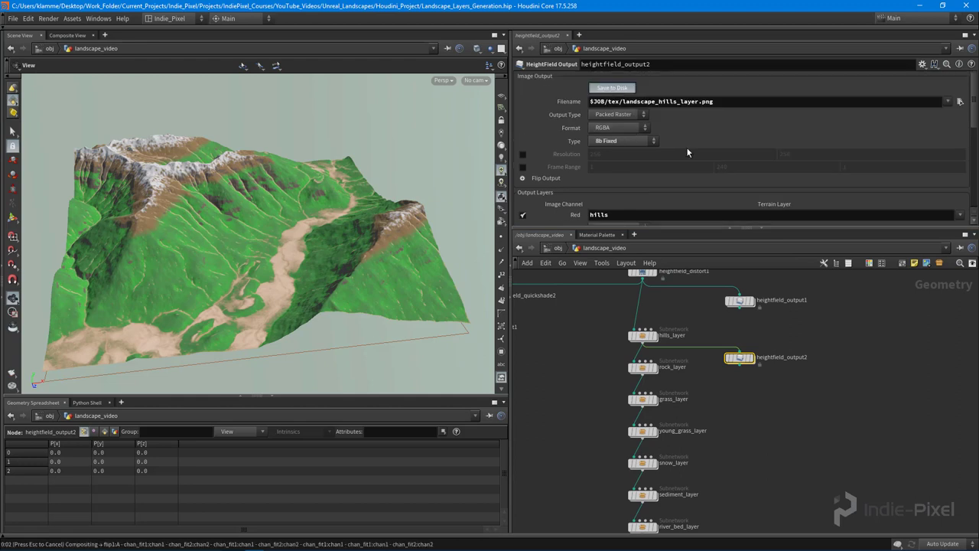
Switch to File Explorer to check the exported landscape_hills_layer.png in the tex folder, and return to Houdini
{"action": "mouse_move", "coordinate": [107, 543]}
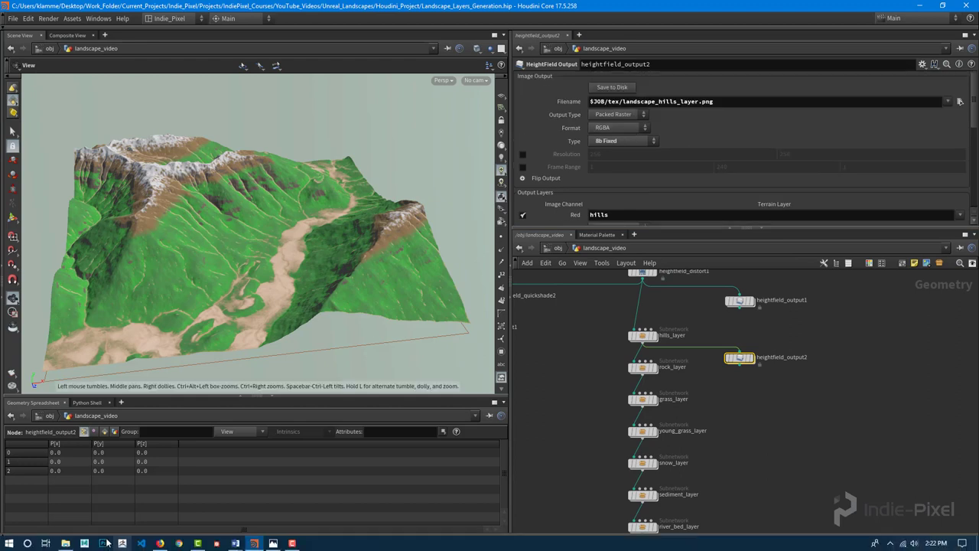
{"action": "left_click", "coordinate": [66, 543]}
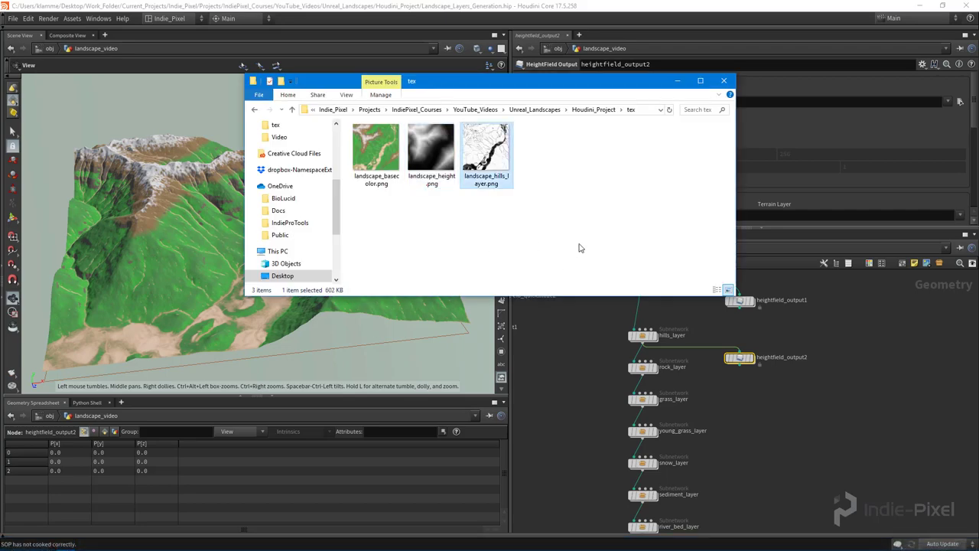
{"action": "left_click", "coordinate": [677, 80]}
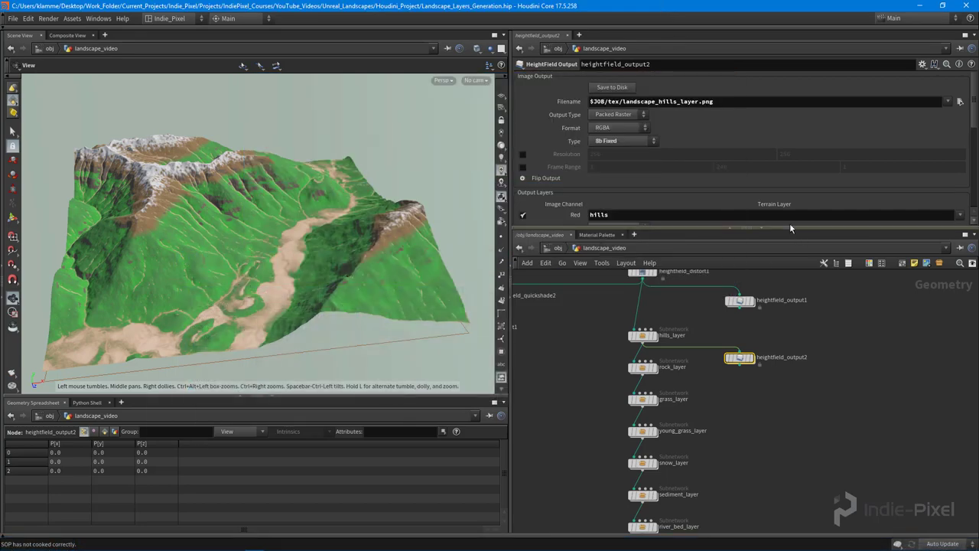
Review the landscape_video network, examining the layer subnetworks from hills_layer to river_bed_layer, the quickshade branch and the heightfield output nodes
{"action": "left_click_drag", "start_coordinate": [780, 228], "coordinate": [782, 178]}
{"action": "scroll", "coordinate": [796, 234], "scroll_direction": "down", "scroll_amount": 3}
{"action": "left_click_drag", "start_coordinate": [309, 208], "coordinate": [286, 222]}
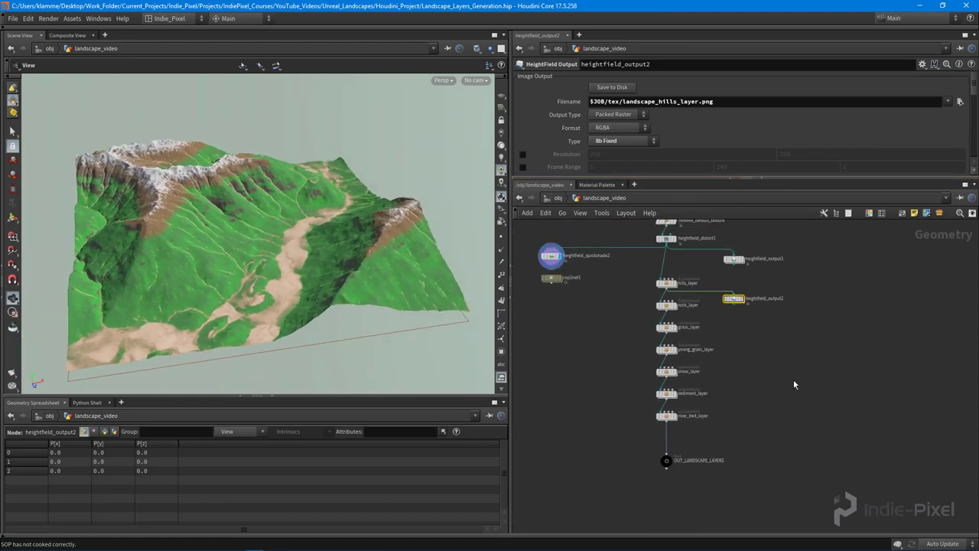
{"action": "key", "text": "h"}
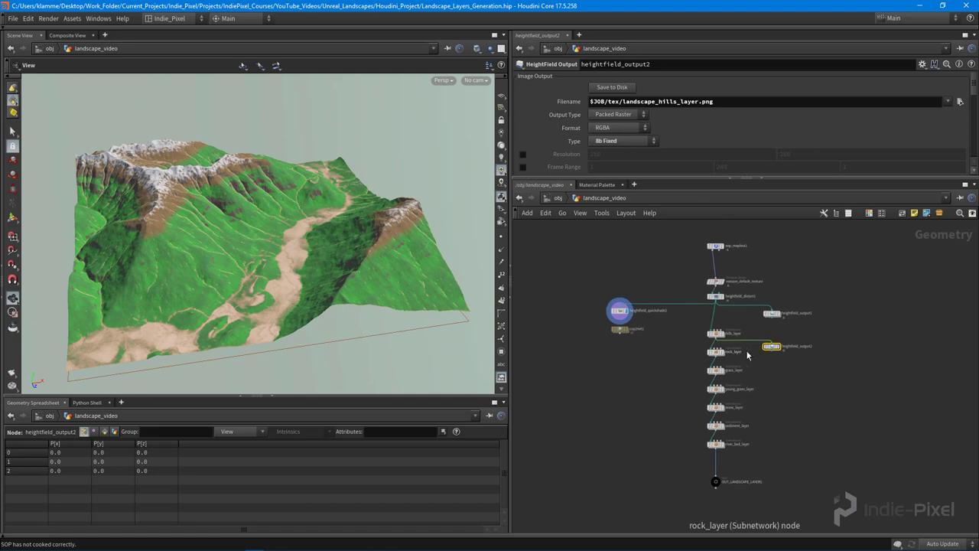
{"action": "scroll", "coordinate": [749, 355], "scroll_direction": "up", "scroll_amount": 2}
{"action": "middle_click_drag", "start_coordinate": [790, 457], "coordinate": [785, 453]}
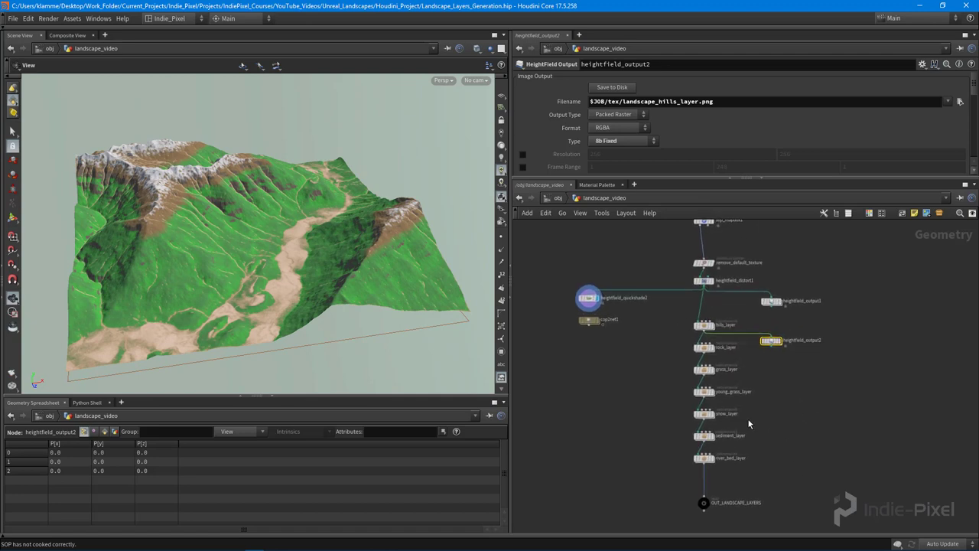
{"action": "scroll", "coordinate": [713, 339], "scroll_direction": "up", "scroll_amount": 1}
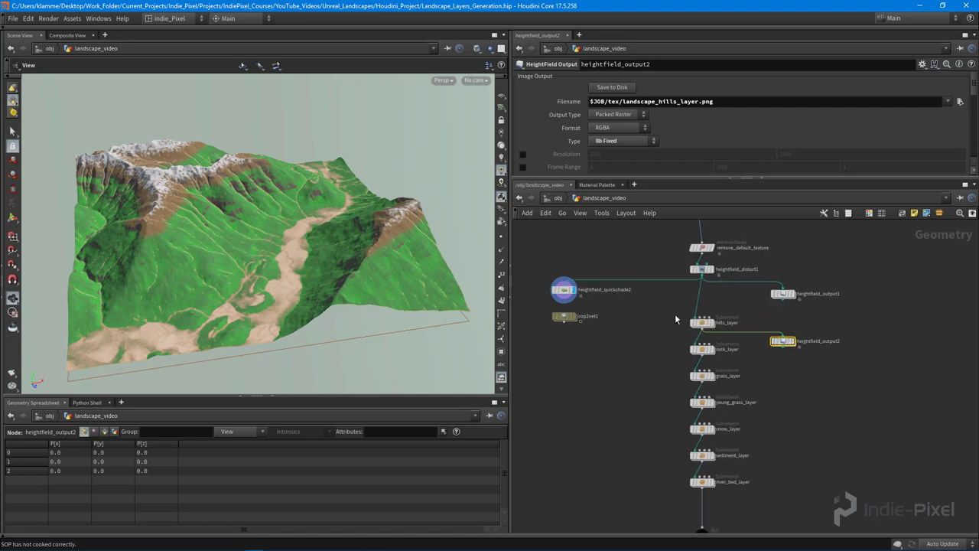
{"action": "left_click_drag", "start_coordinate": [652, 313], "coordinate": [740, 505]}
{"action": "middle_click_drag", "start_coordinate": [802, 471], "coordinate": [803, 455]}
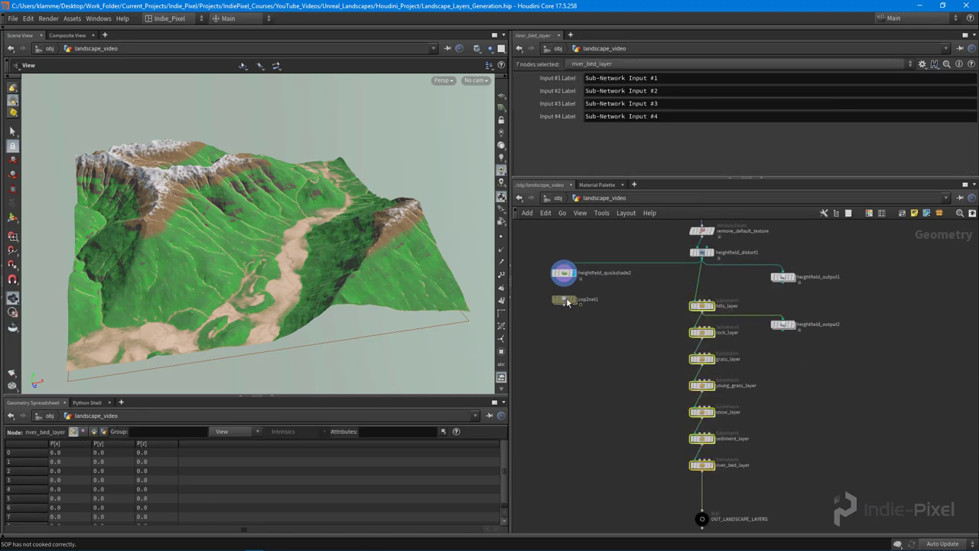
{"action": "key", "text": "h"}
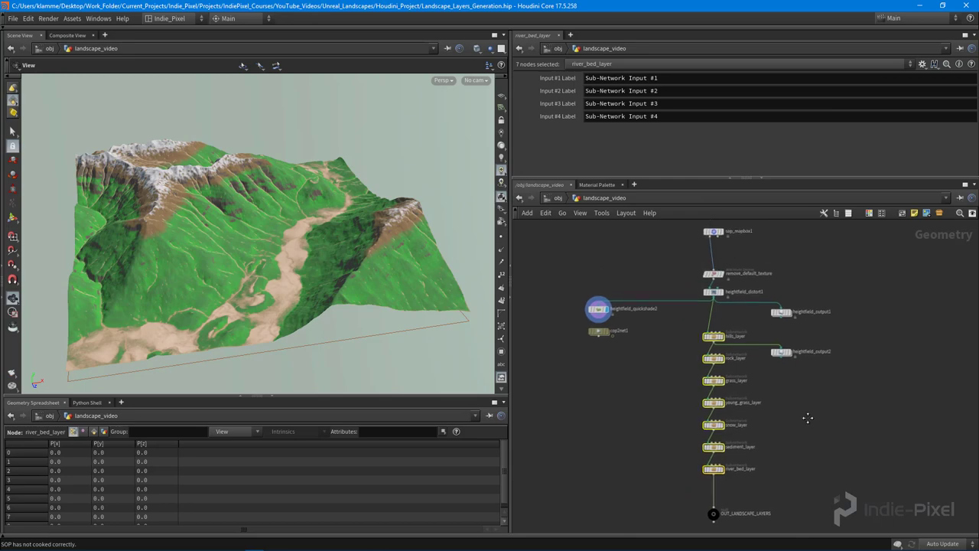
{"action": "left_click_drag", "start_coordinate": [779, 179], "coordinate": [779, 161]}
{"action": "left_click_drag", "start_coordinate": [574, 248], "coordinate": [841, 436]}
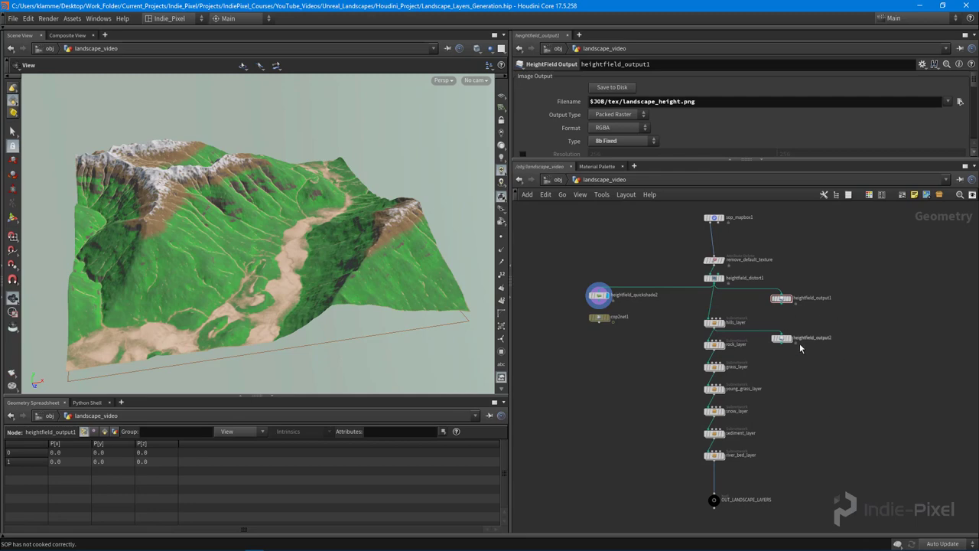
{"action": "left_click_drag", "start_coordinate": [547, 247], "coordinate": [867, 469]}
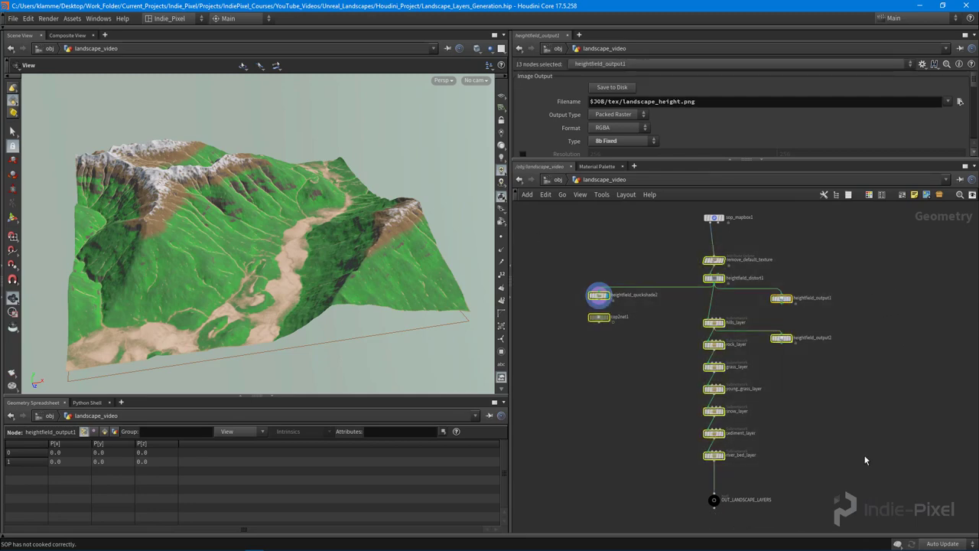
{"action": "left_click", "coordinate": [853, 478]}
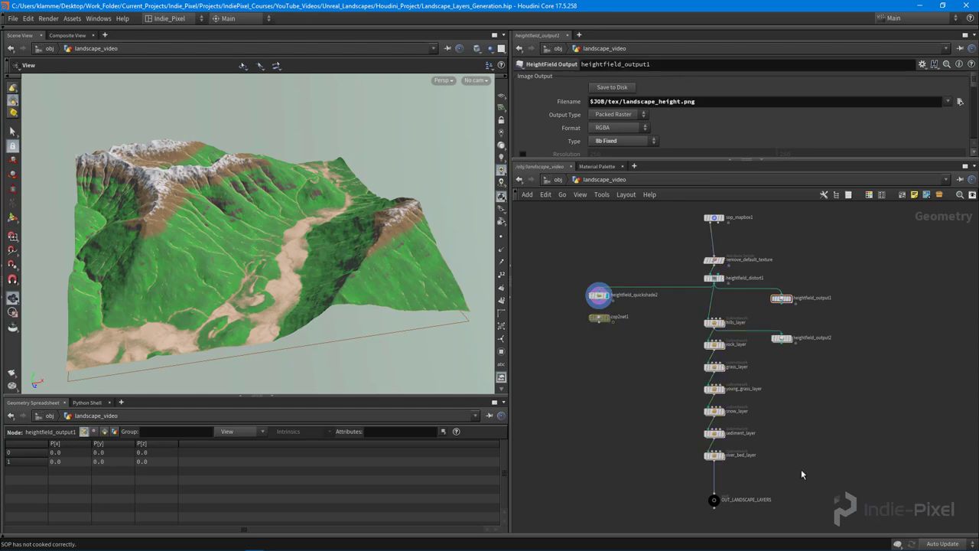
Move heightfield_quickshade2 and cop2net1 together slightly closer to the main node chain
{"action": "left_click_drag", "start_coordinate": [551, 252], "coordinate": [617, 329]}
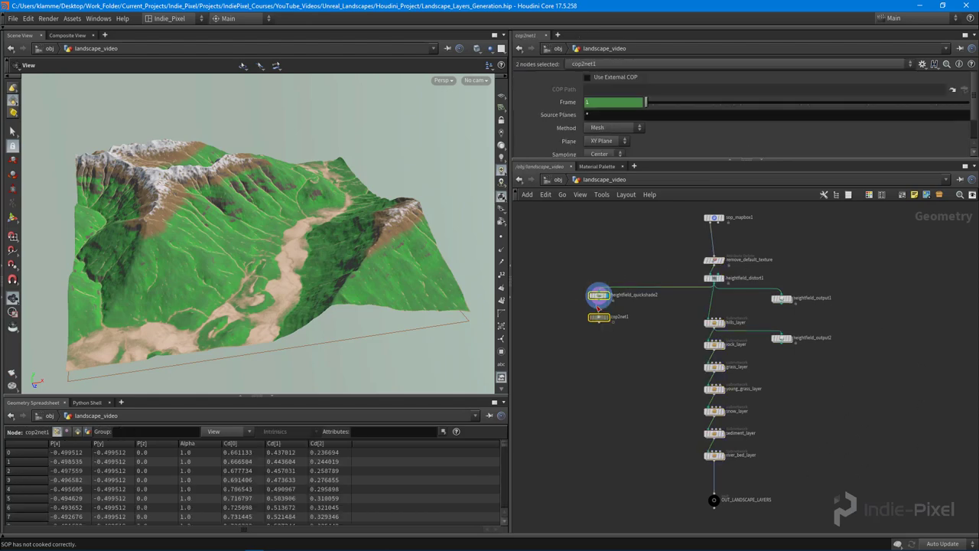
{"action": "left_click_drag", "start_coordinate": [600, 295], "coordinate": [614, 299]}
{"action": "left_click", "coordinate": [651, 388]}
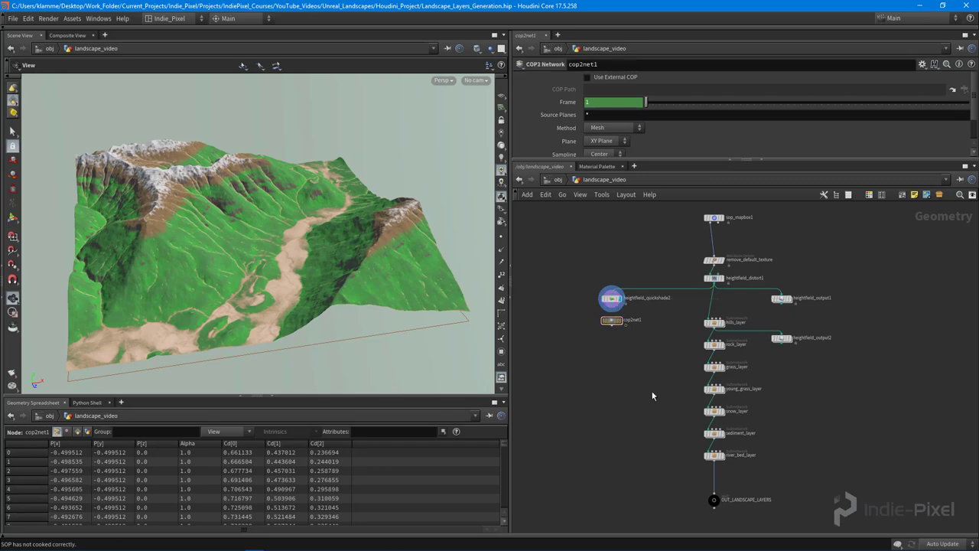
{"action": "middle_click_drag", "start_coordinate": [714, 360], "coordinate": [704, 349]}
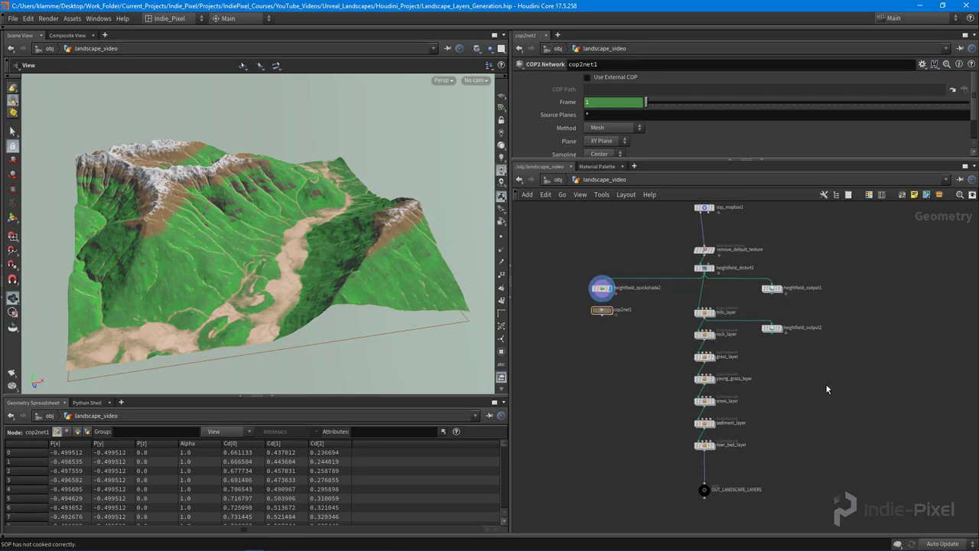
{"action": "middle_click_drag", "start_coordinate": [801, 385], "coordinate": [811, 391]}
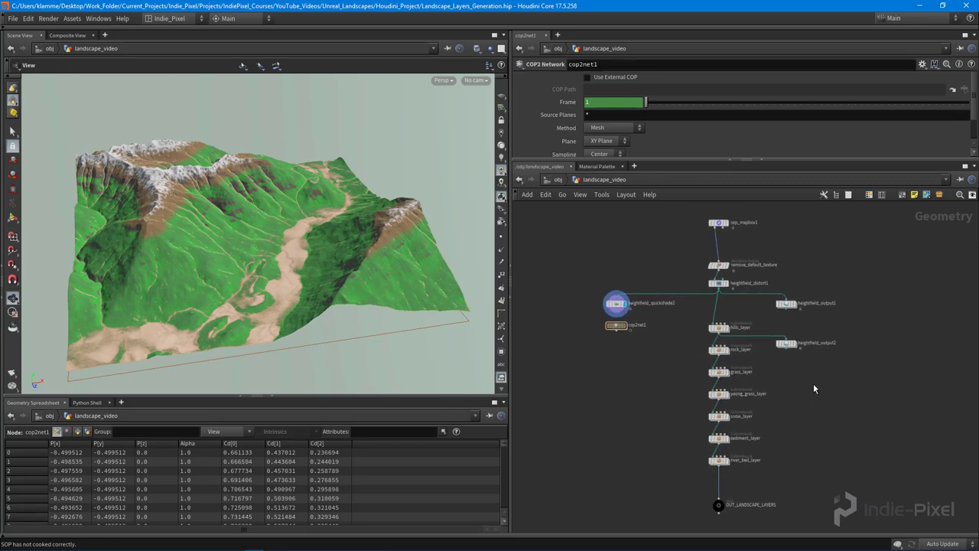